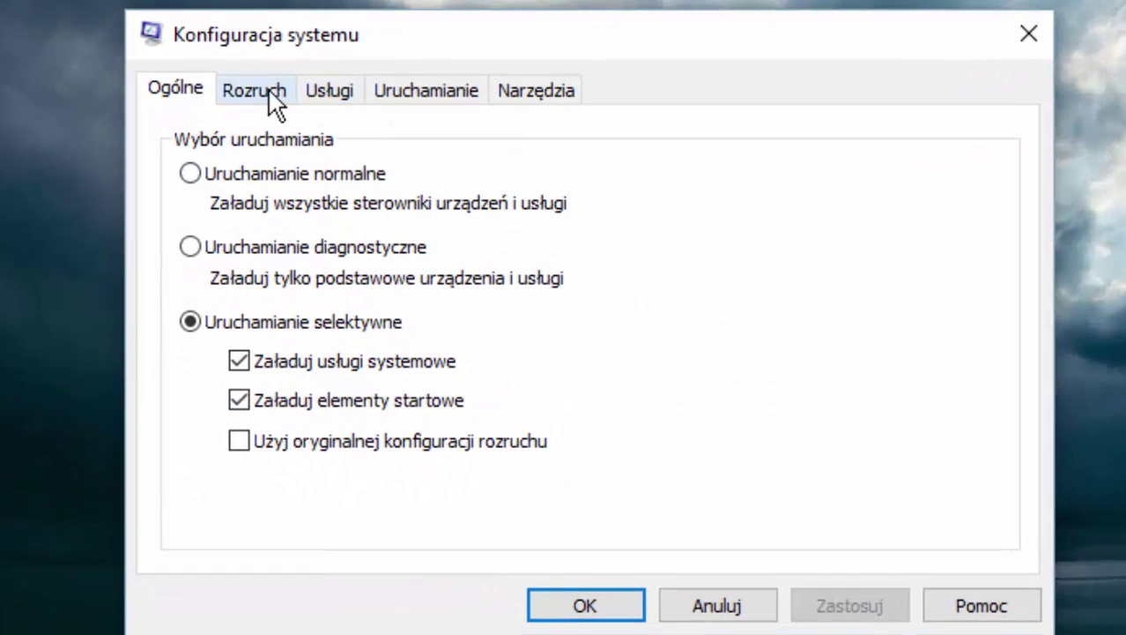
Set the boot time limit (Limit czasu) to 5 seconds in the system's Rozruch settings.
click(264, 92)
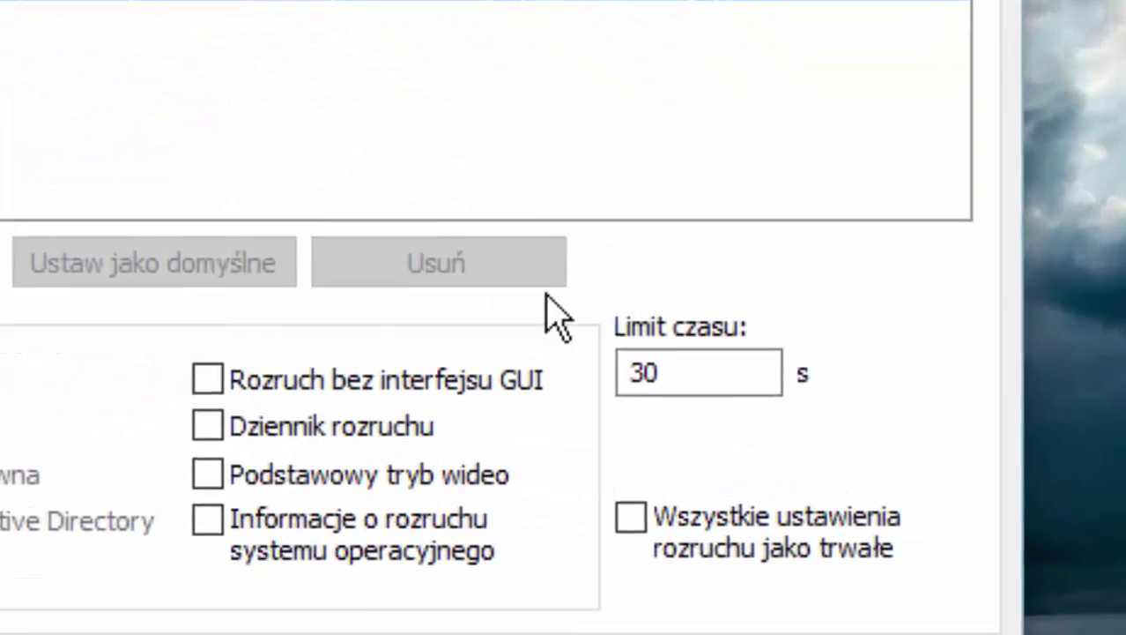
drag(824, 398, 715, 387)
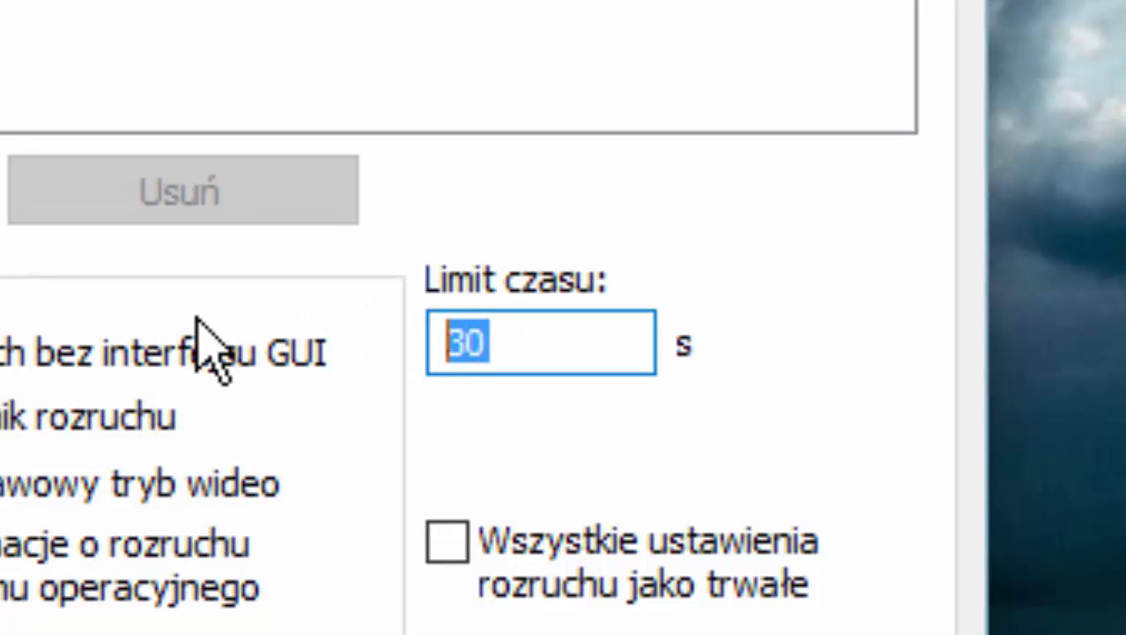
text(5)
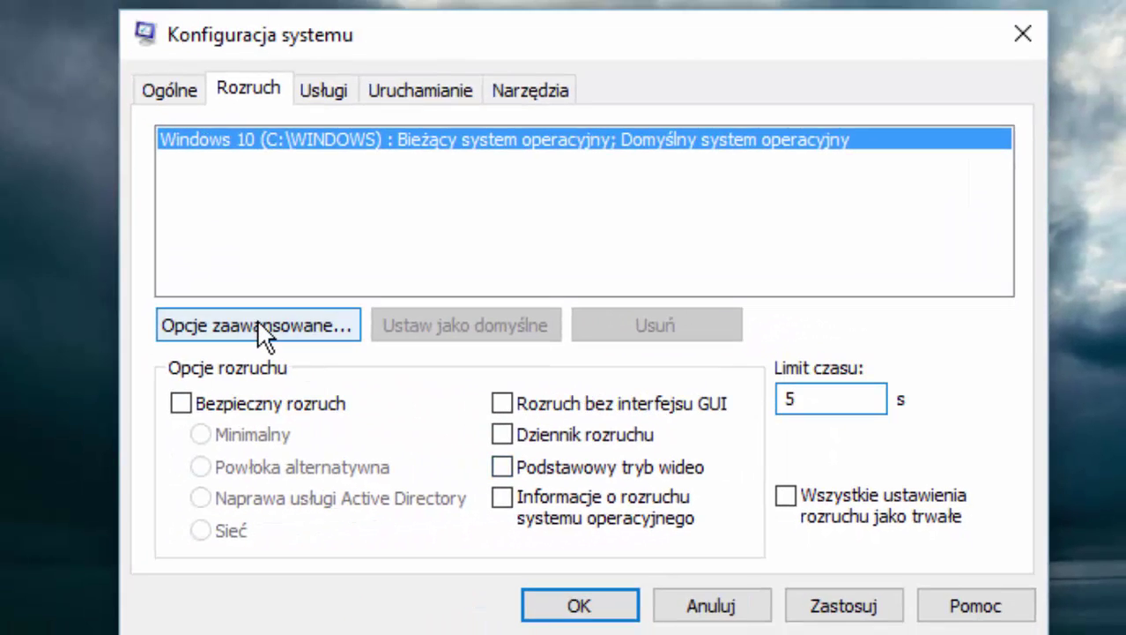
In the advanced boot options, enable and set the number of processors to 4 and the maximum memory to 4095, and confirm.
click(257, 318)
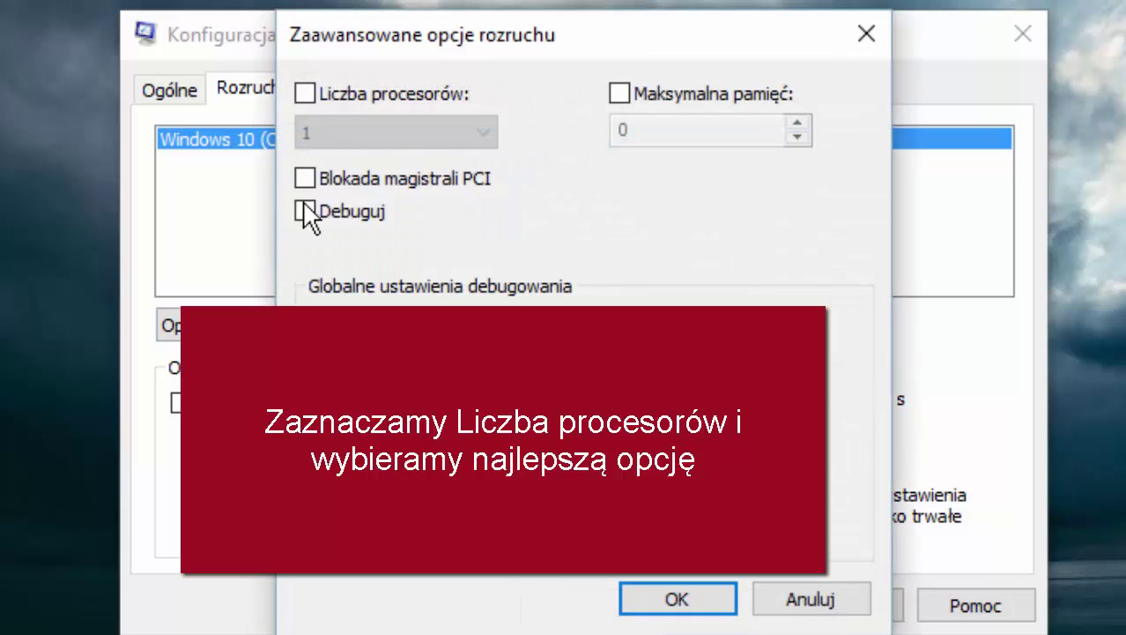
click(339, 92)
click(347, 134)
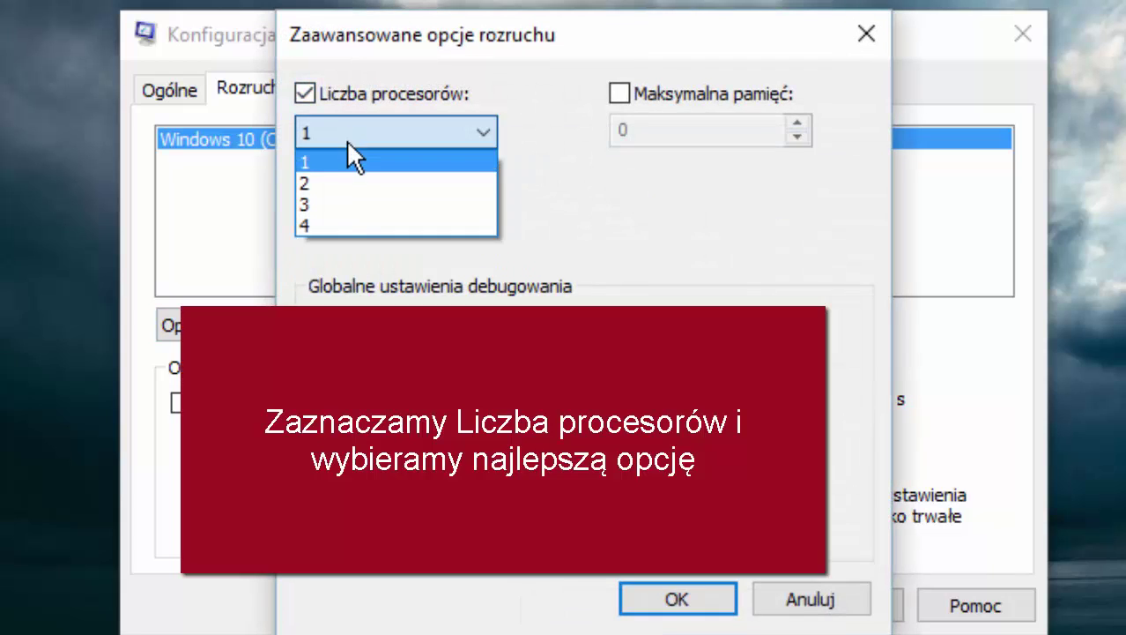
click(345, 226)
click(619, 93)
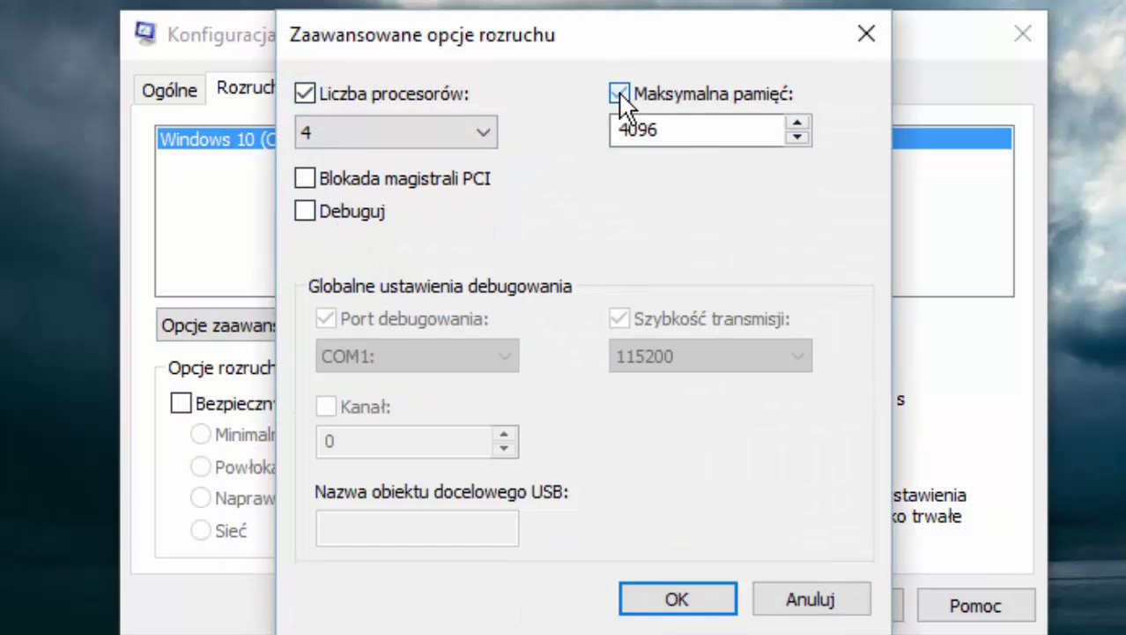
drag(651, 130, 596, 127)
click(723, 138)
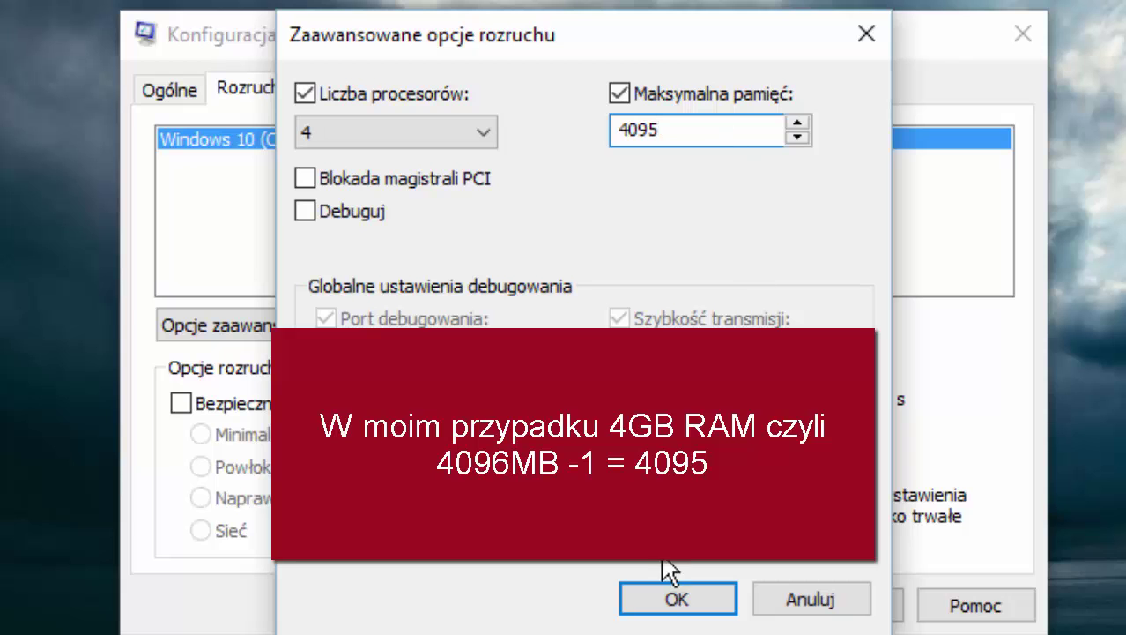
click(675, 604)
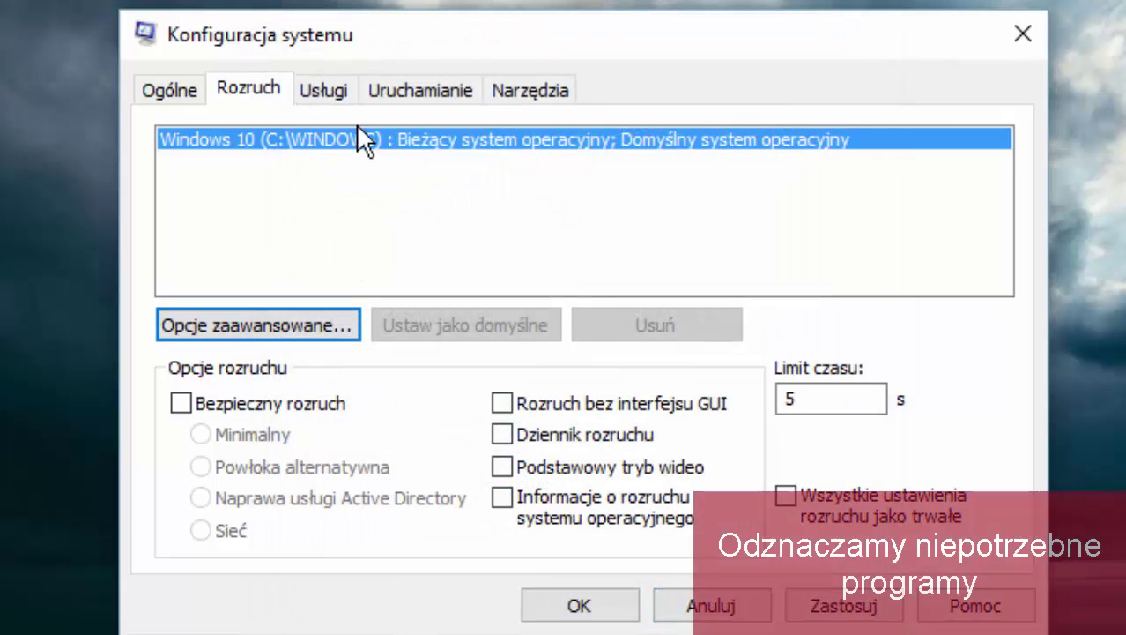
Look through the system services list, and apply and confirm the system configuration changes.
click(344, 95)
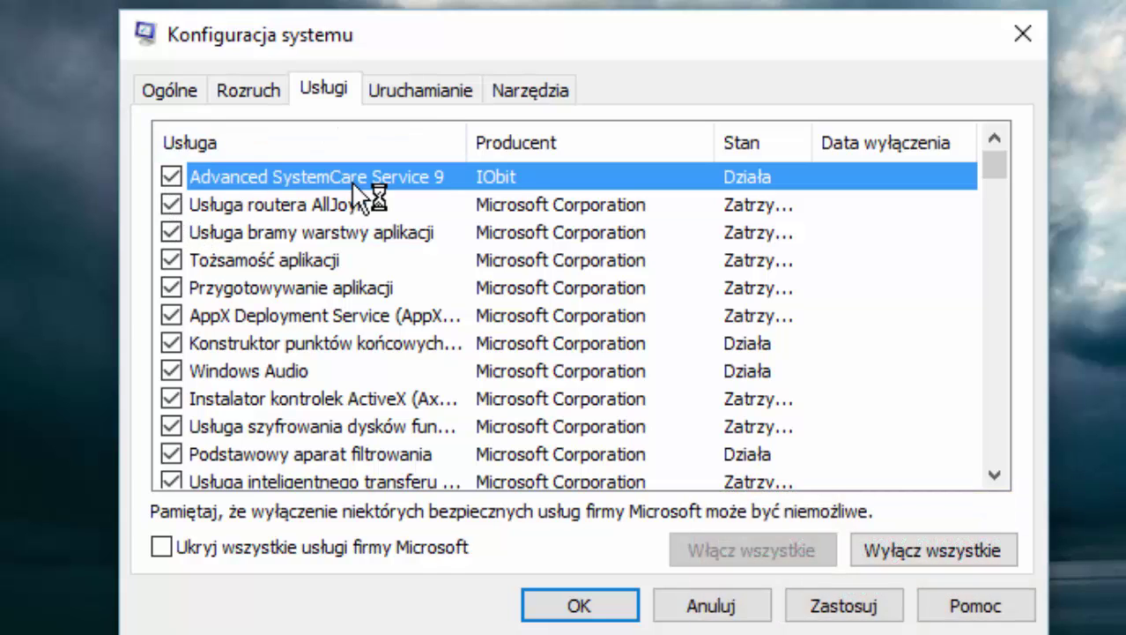
click(169, 176)
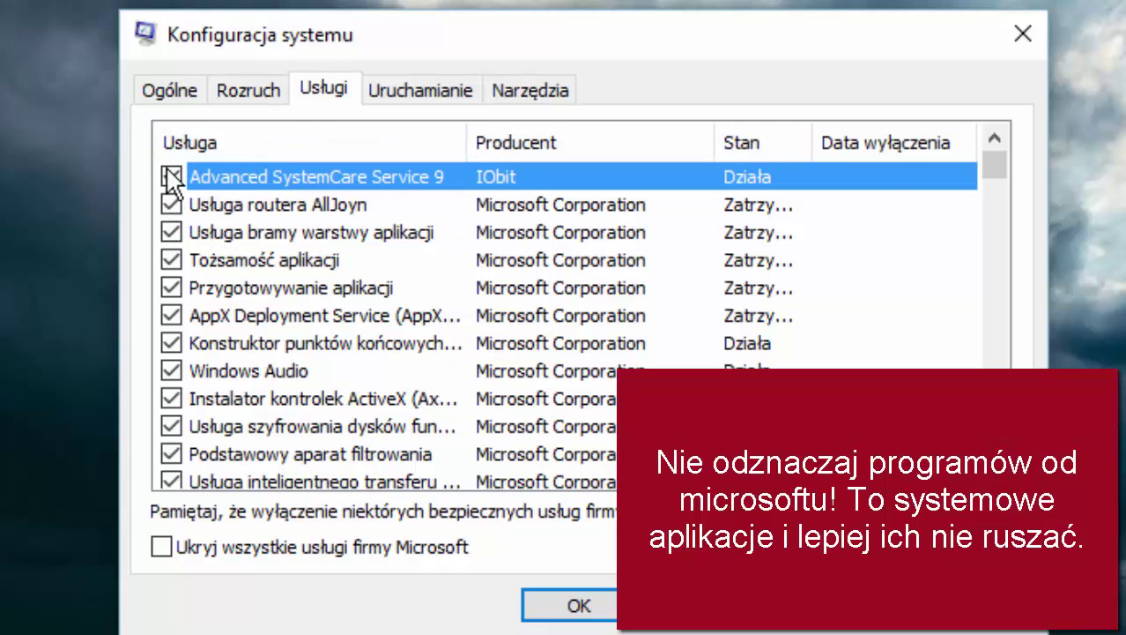
drag(993, 154, 979, 243)
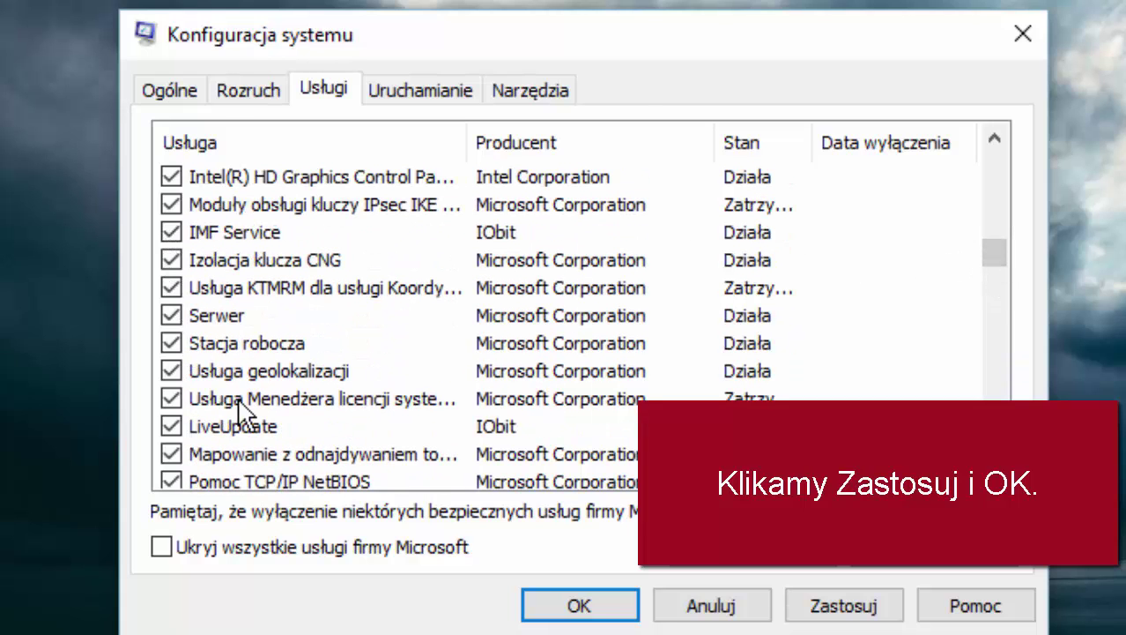
click(862, 620)
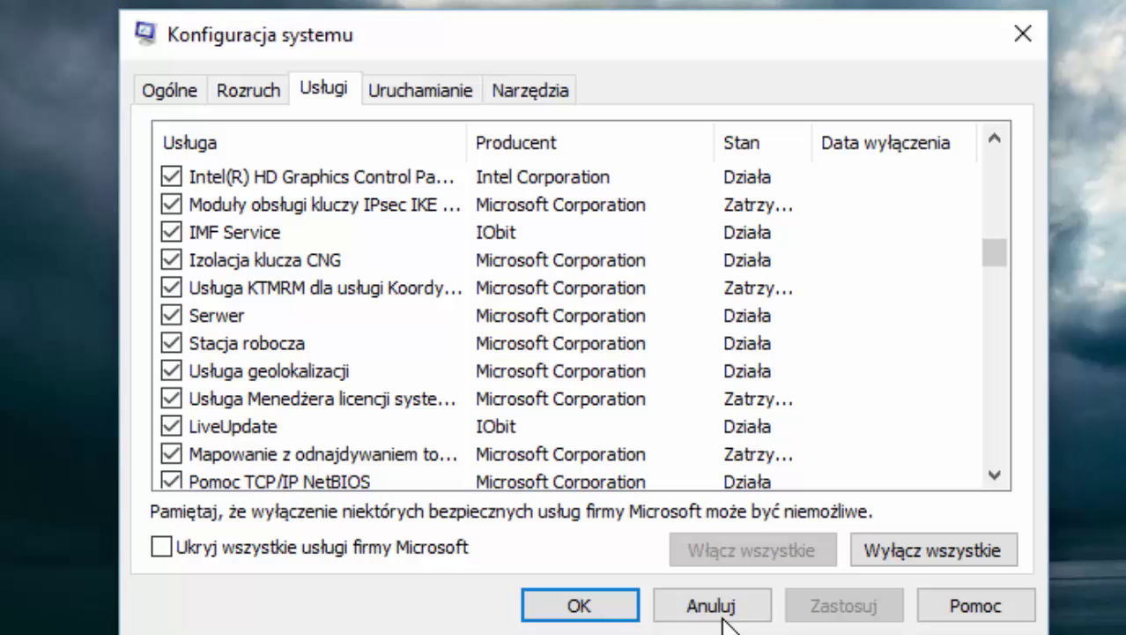
click(577, 605)
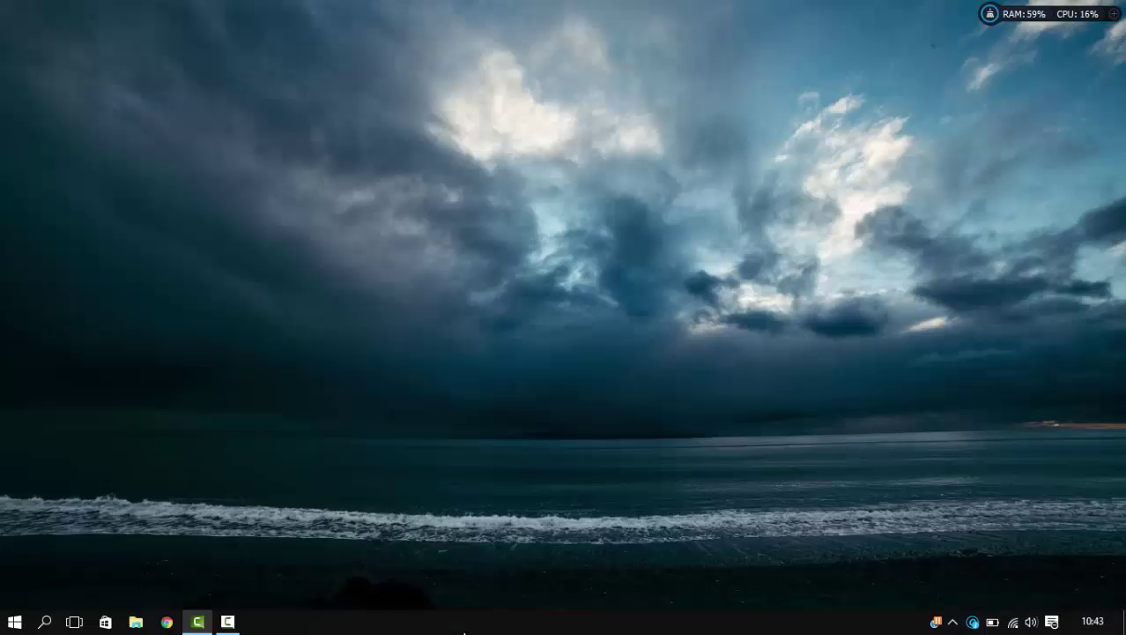
Open Task Manager, expand it to the detailed view and show the startup applications.
right_click(478, 626)
click(520, 549)
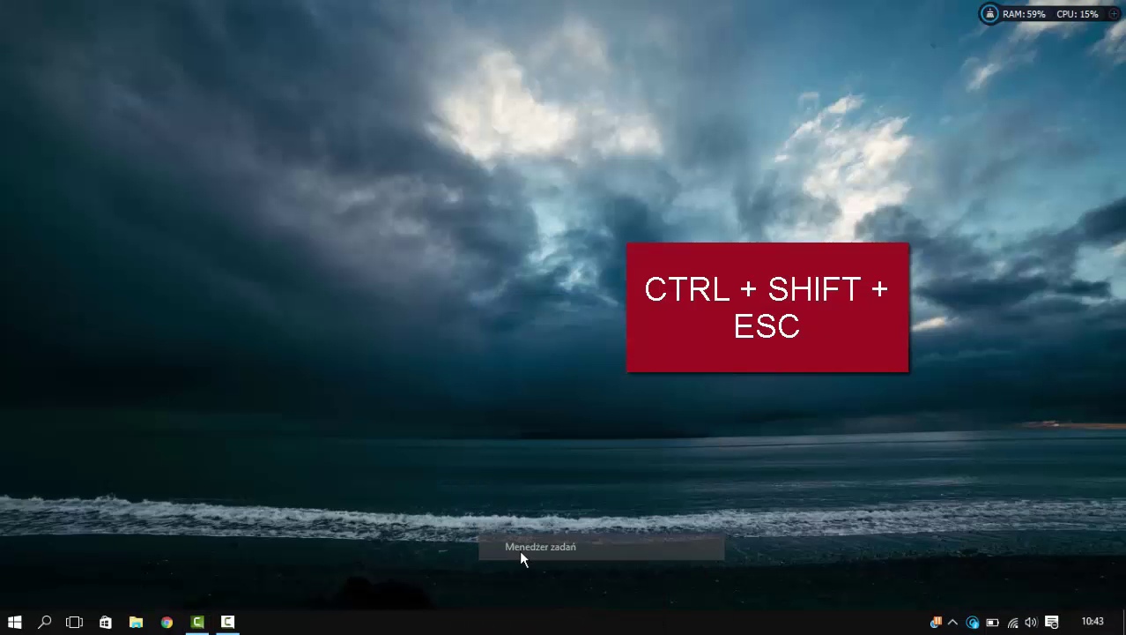
drag(104, 60, 191, 75)
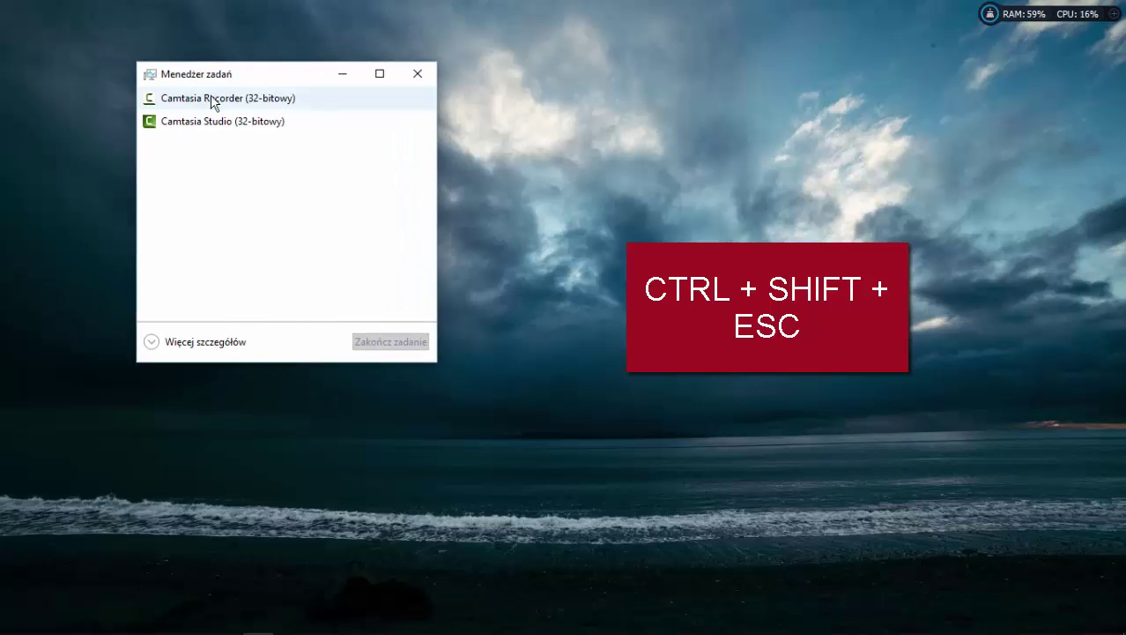
click(203, 341)
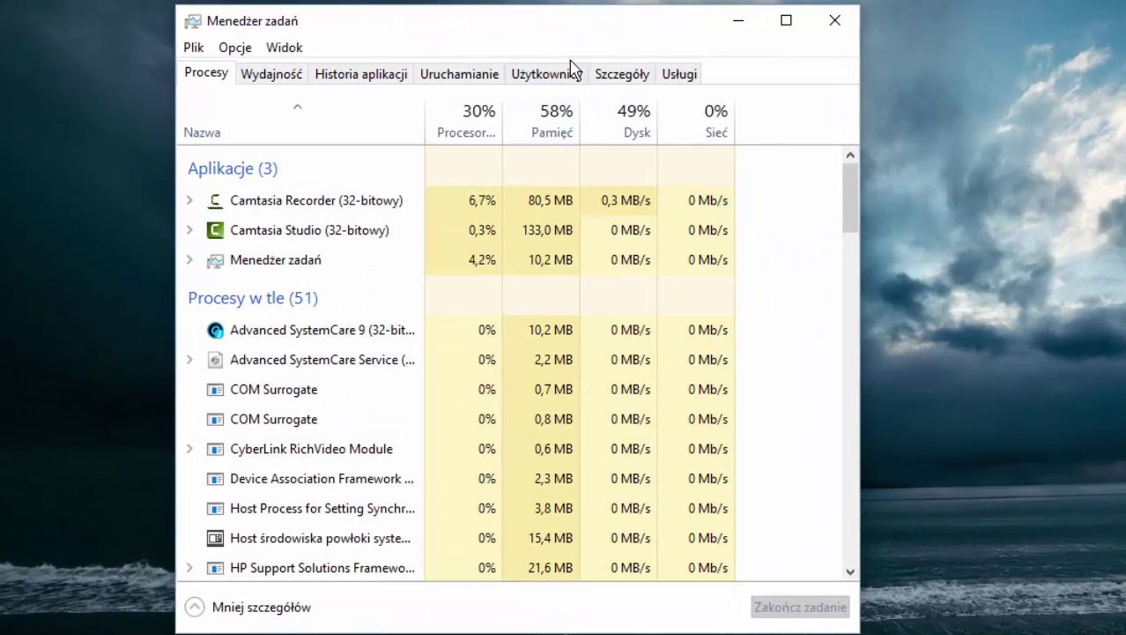
click(474, 78)
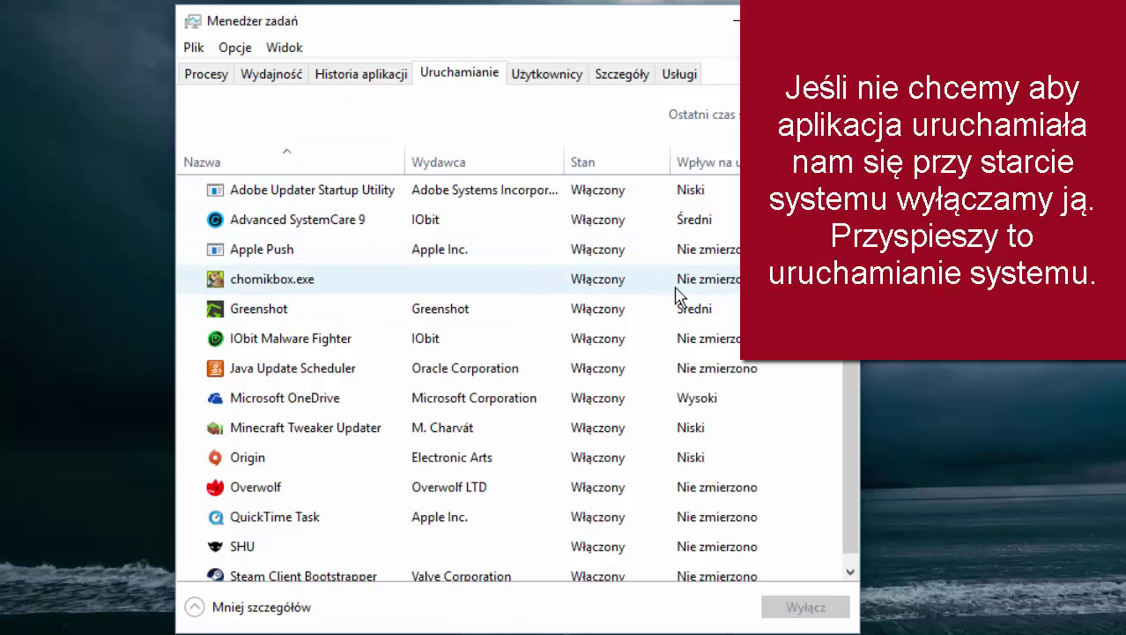
Disable chomikbox.exe and Greenshot from launching at system startup.
click(561, 284)
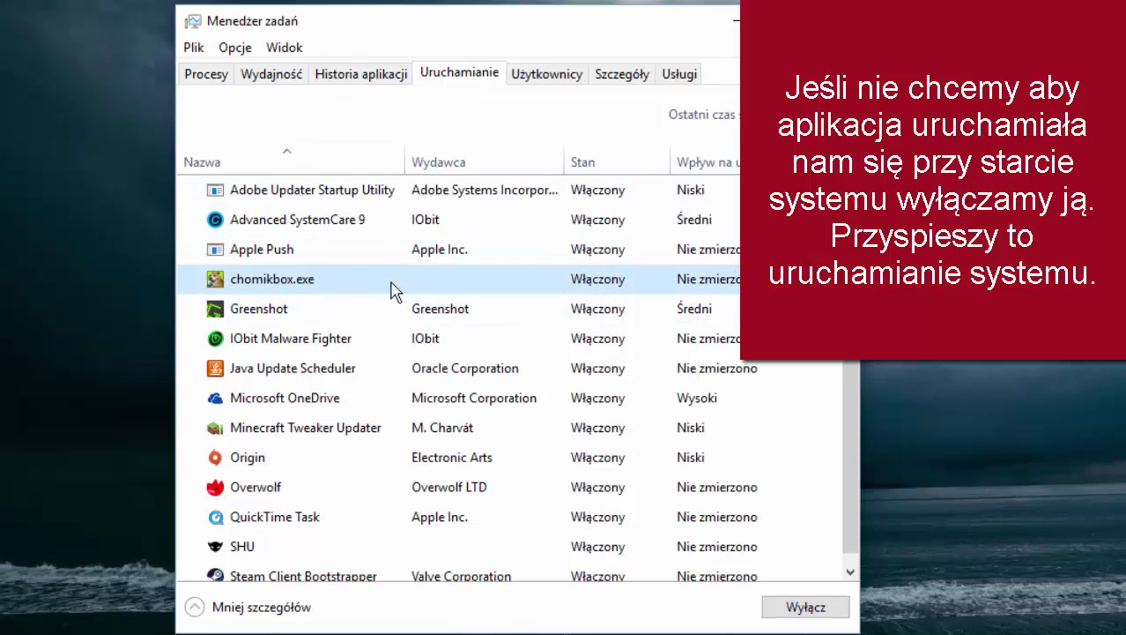
click(807, 612)
click(471, 317)
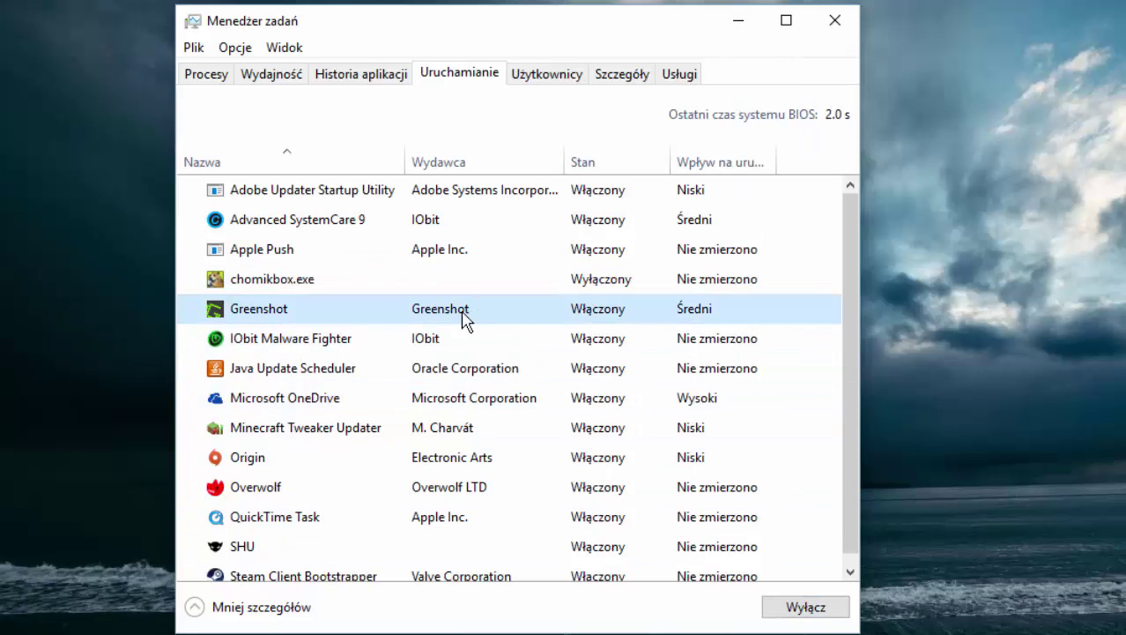
click(770, 612)
Disable the Minecraft Tweaker Updater and QuickTime Task startup entries.
click(313, 455)
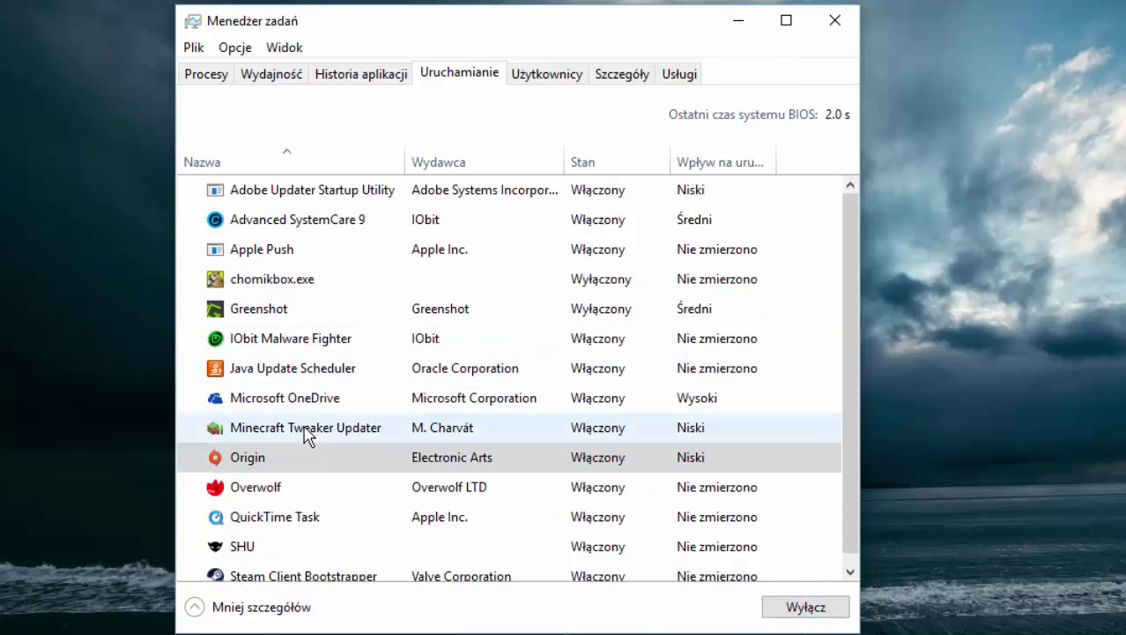
click(306, 430)
click(805, 606)
click(298, 458)
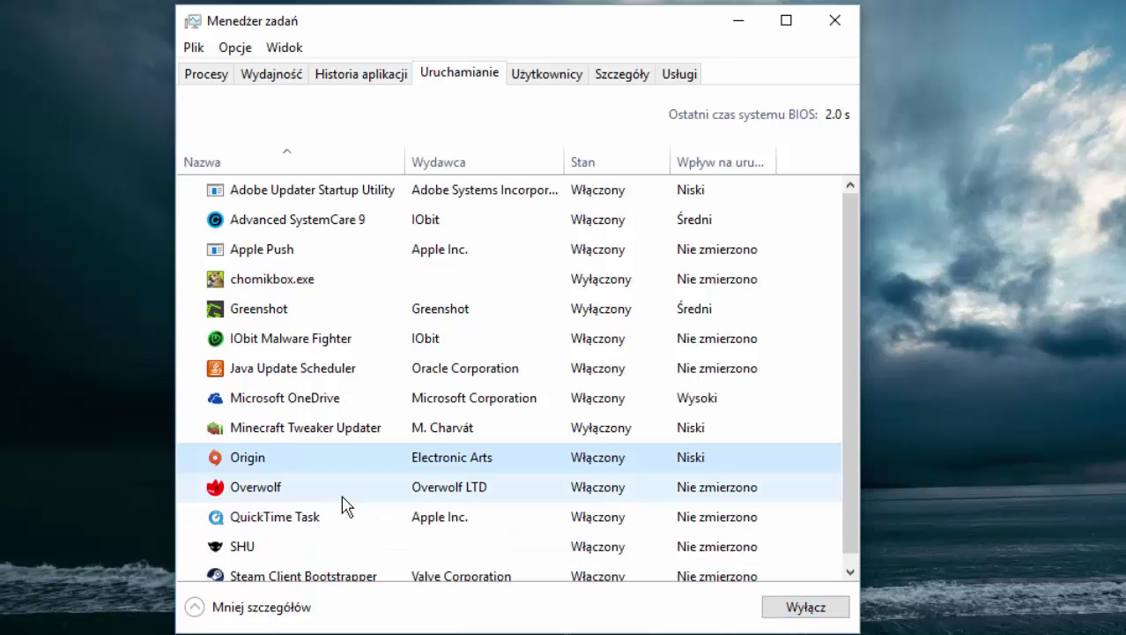
click(343, 496)
click(349, 535)
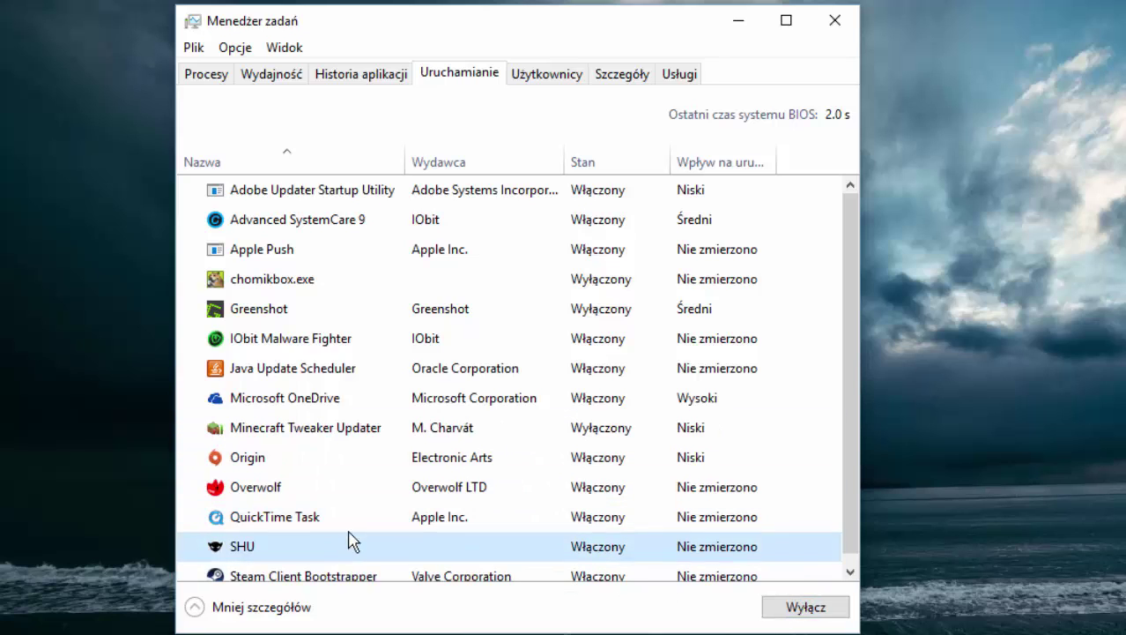
click(350, 516)
click(805, 606)
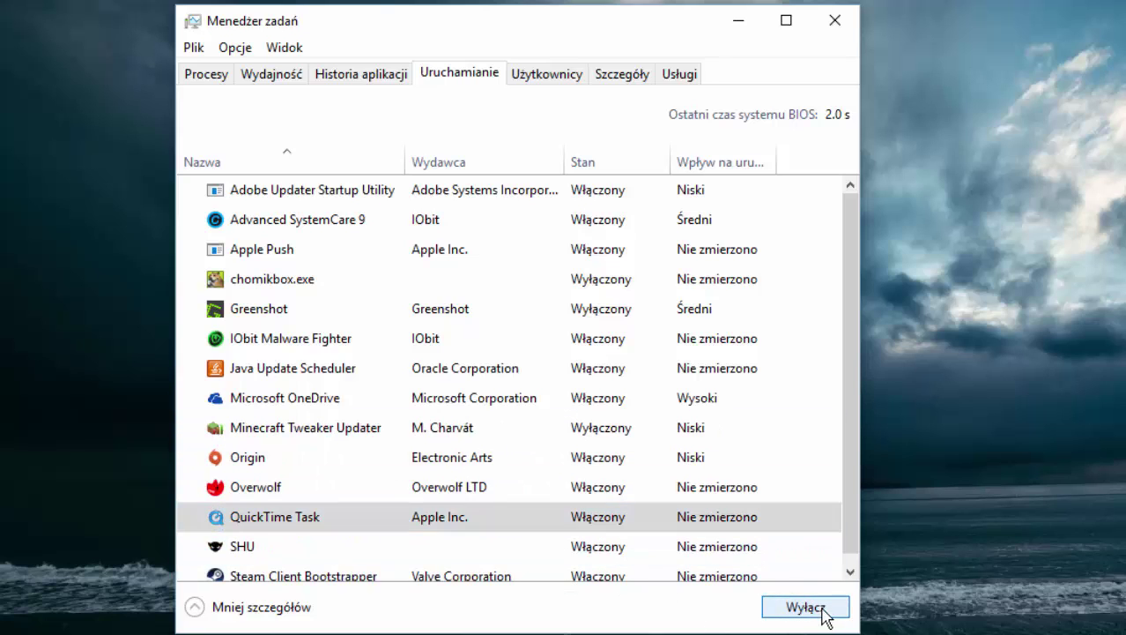
Check the remaining startup entries and disable SHU.
click(247, 281)
click(248, 310)
click(254, 341)
click(295, 222)
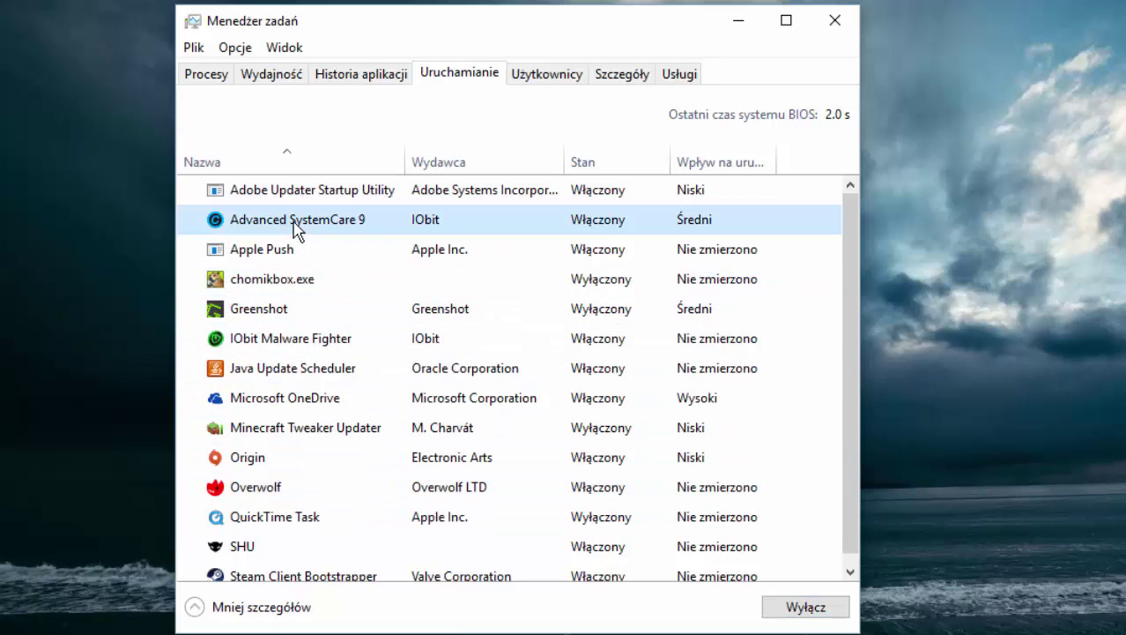
scroll(853, 264, down, 1)
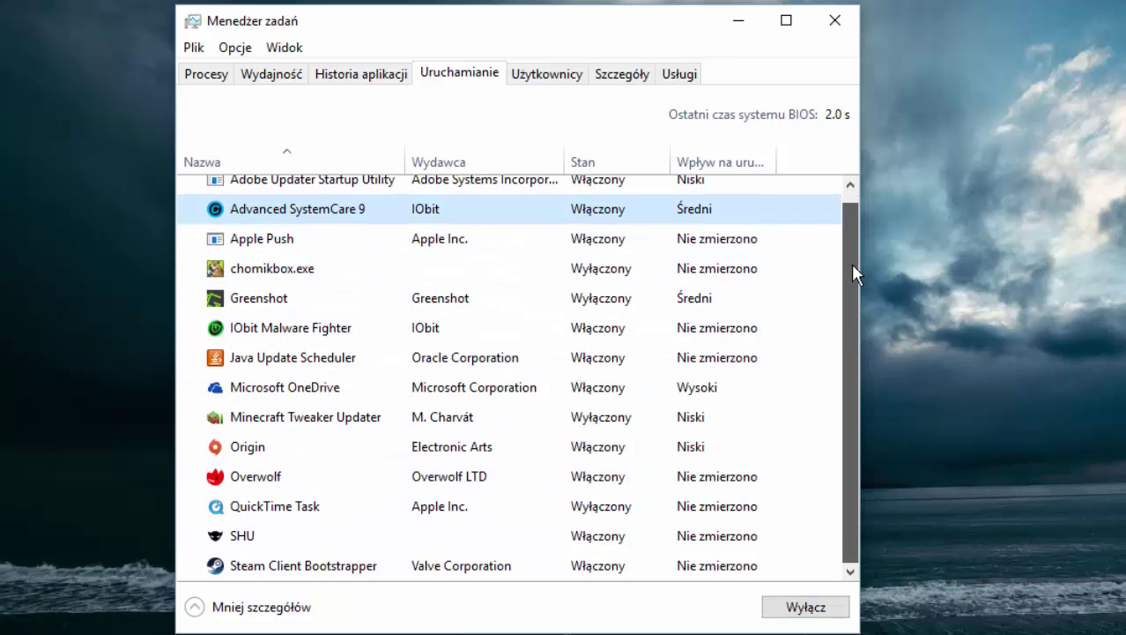
click(443, 537)
click(820, 611)
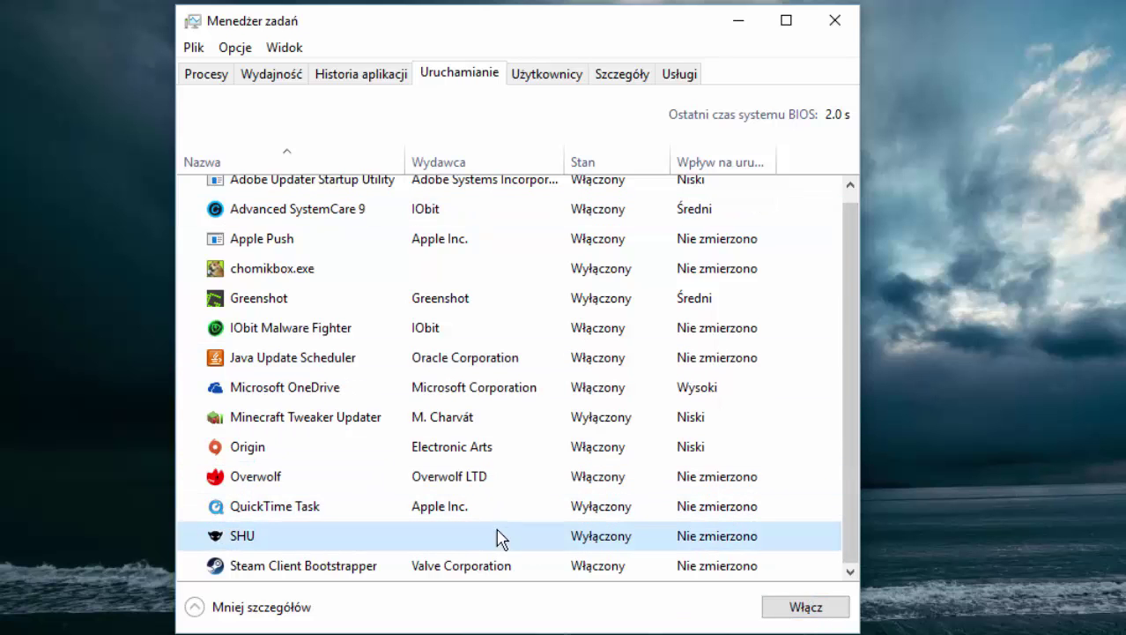
click(500, 571)
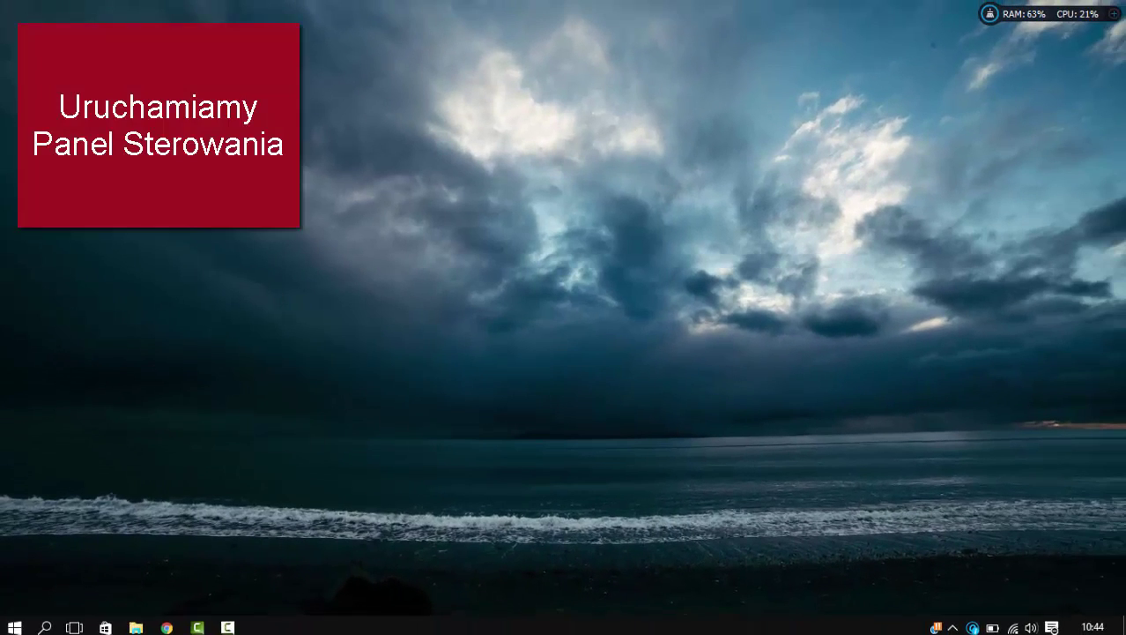
Open the Control Panel and go to its System page.
click(7, 622)
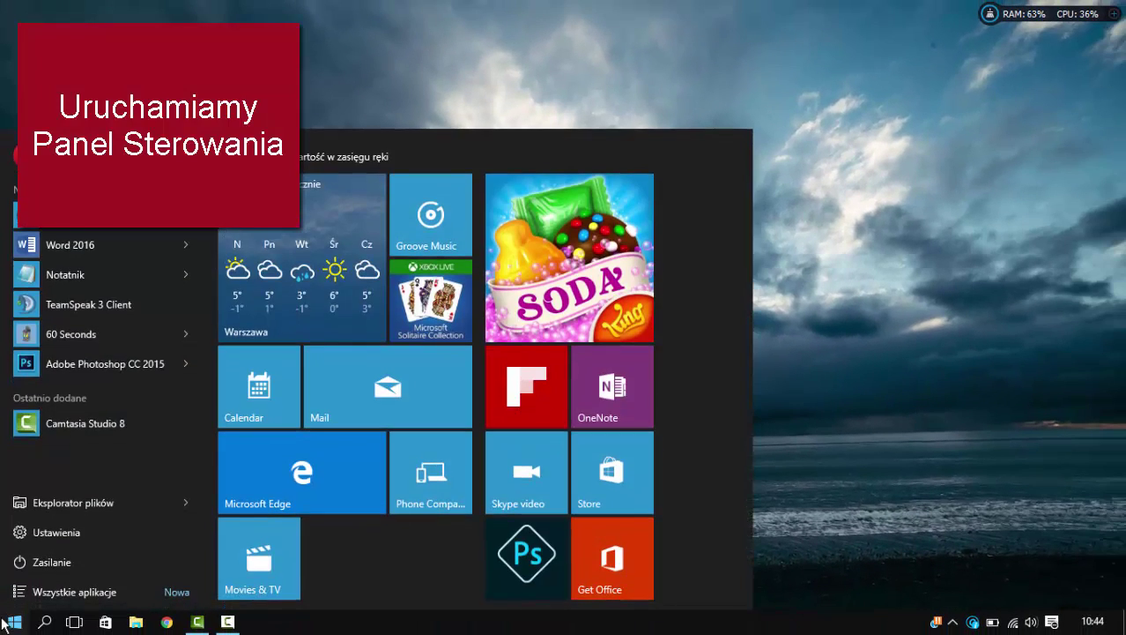
click(6, 622)
right_click(8, 623)
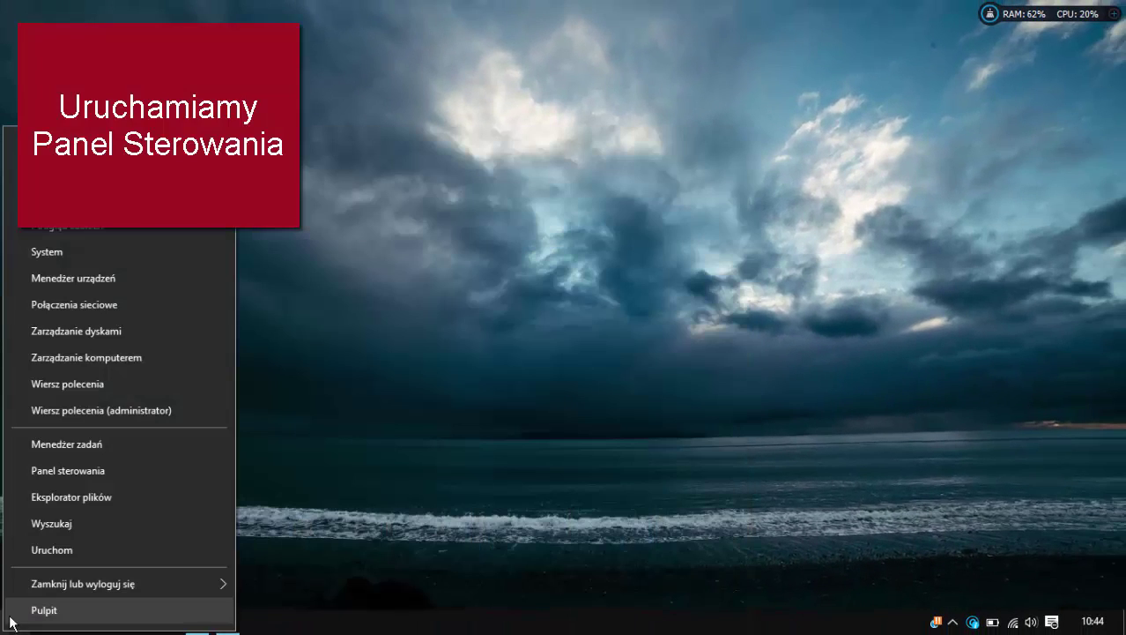
click(50, 470)
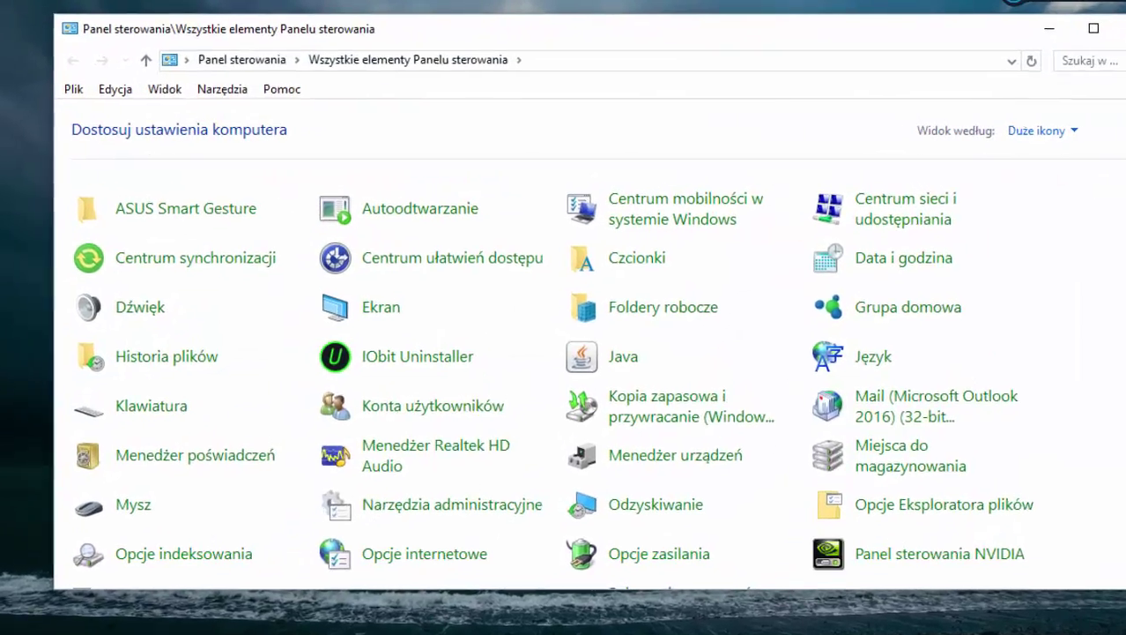
scroll(1073, 468, down, 5)
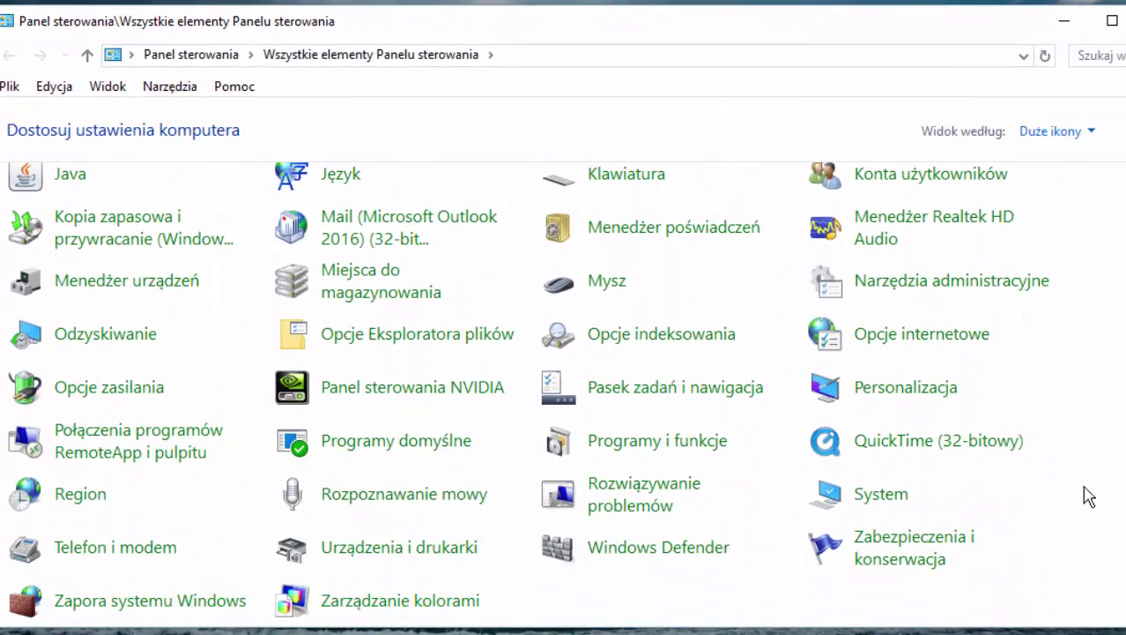
click(863, 507)
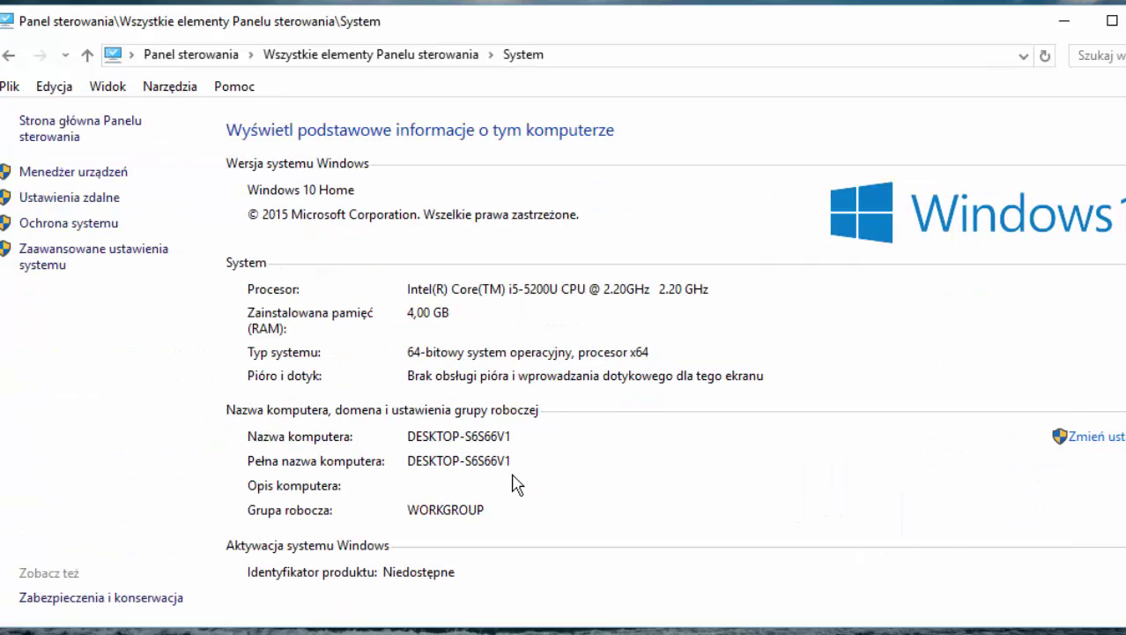
In the advanced system settings, set the visual effects to "Dopasuj dla uzyskania najlepszej wydajności" and apply the change.
click(42, 264)
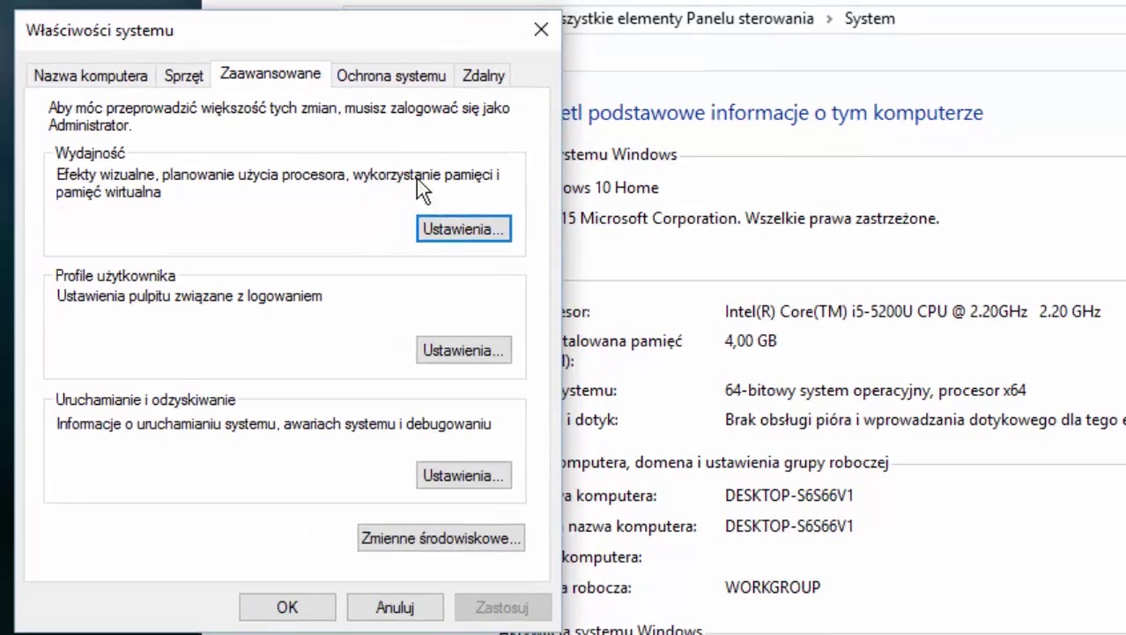
click(456, 228)
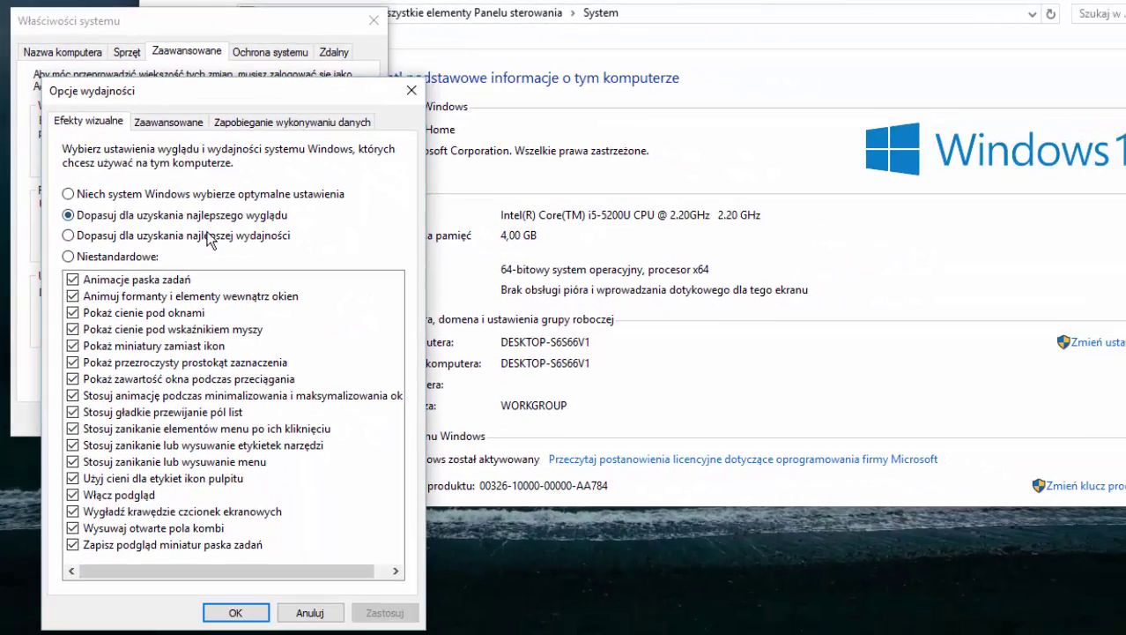
click(299, 346)
click(378, 611)
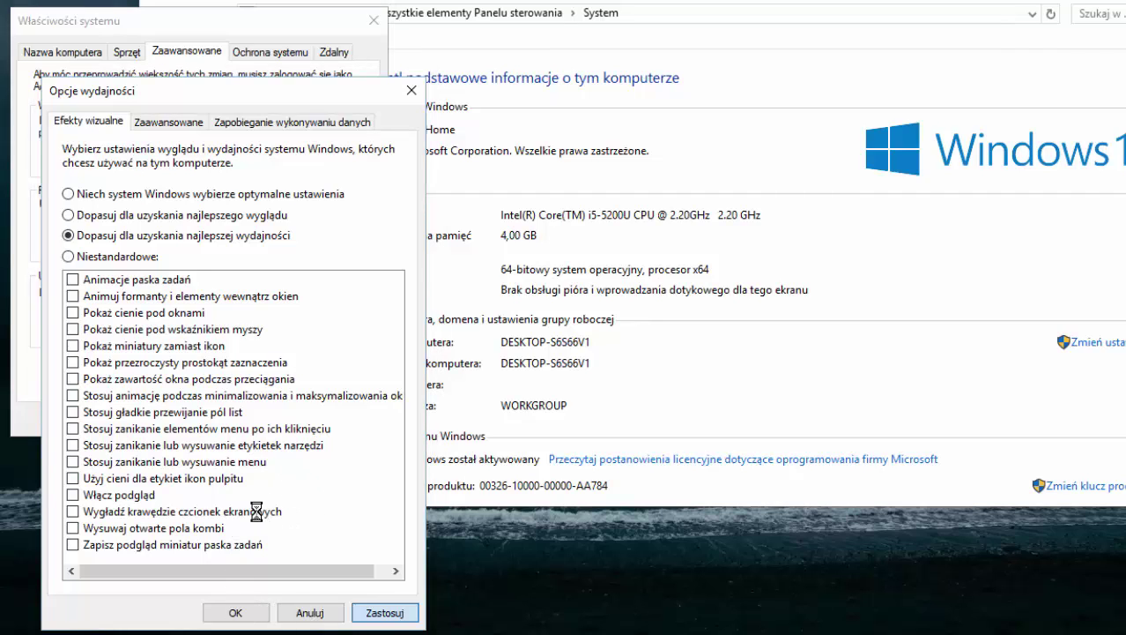
Accept the performance options and close the system properties and the System window.
click(236, 613)
click(221, 417)
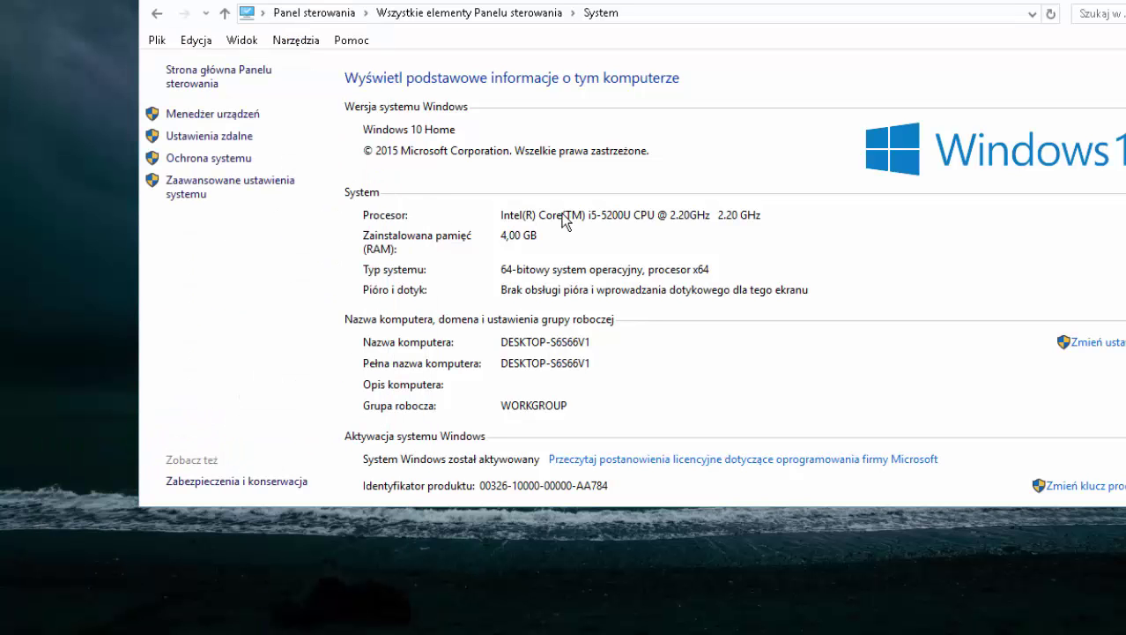
key(alt+F4)
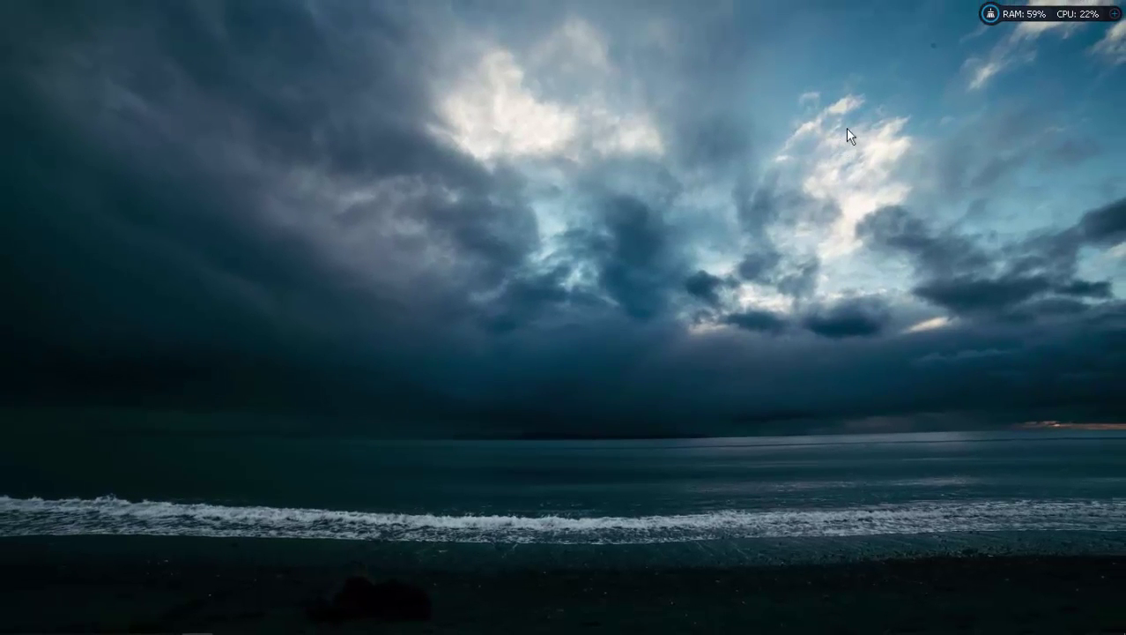
Search Windows for "clea" and open Oczyszczanie dysku for drive OS (C:).
mouse_move(3, 633)
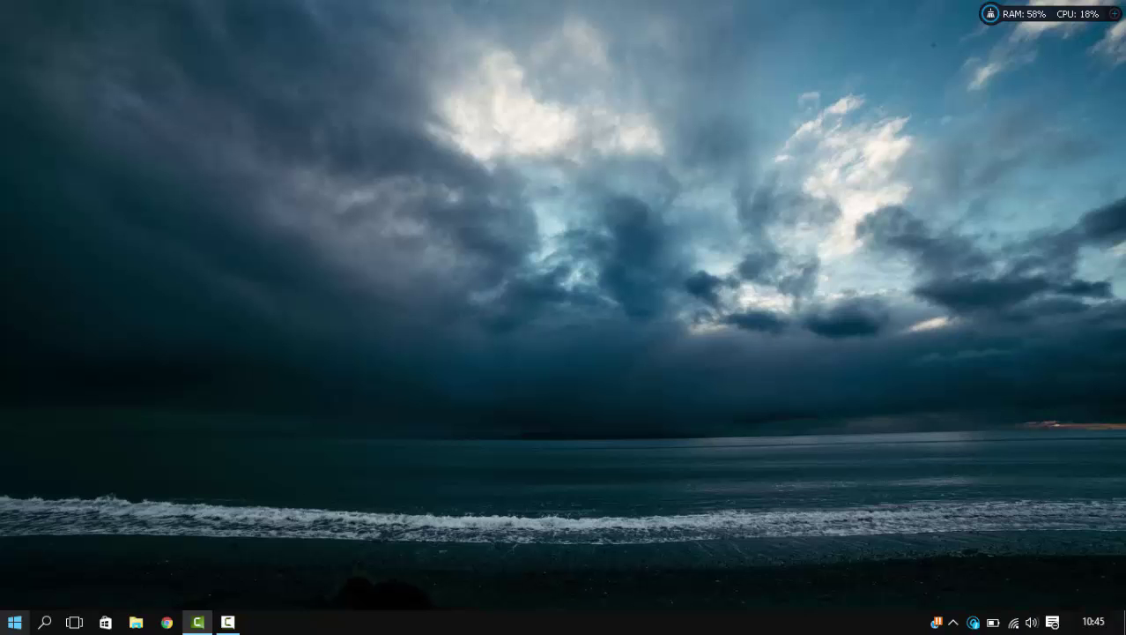
click(14, 621)
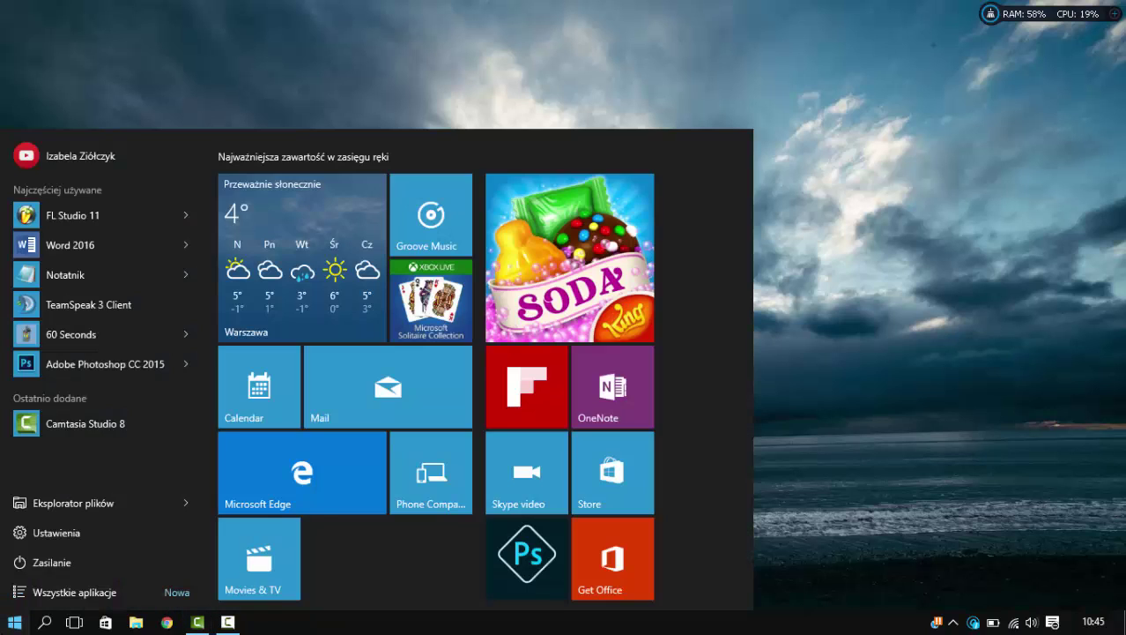
click(45, 621)
text(clep)
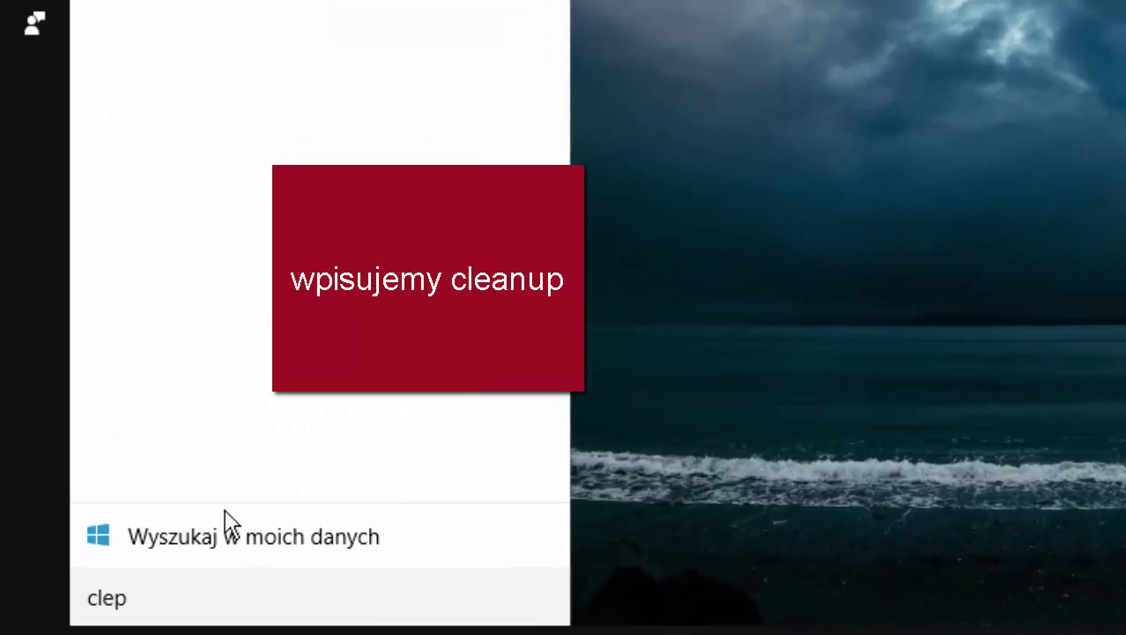
key(BackSpace)
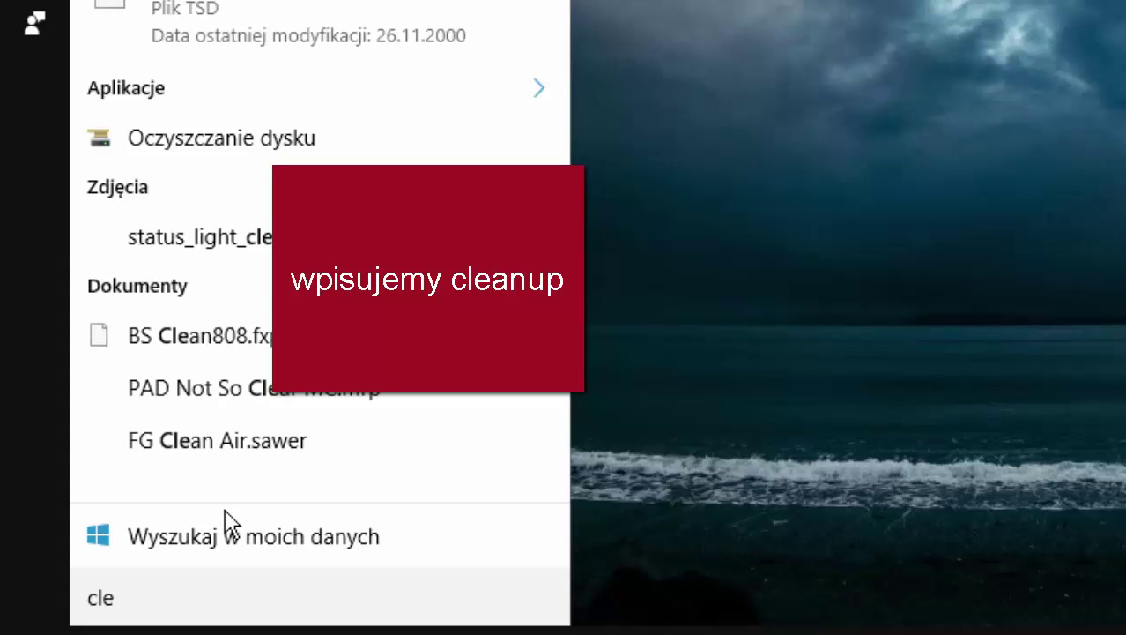
text(a)
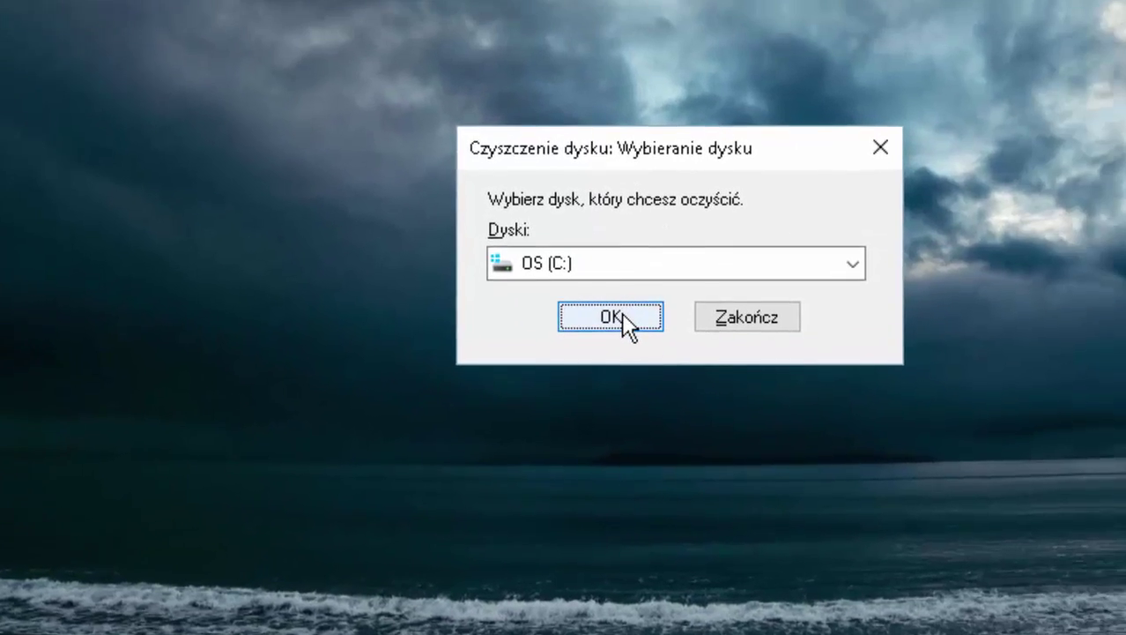
click(617, 317)
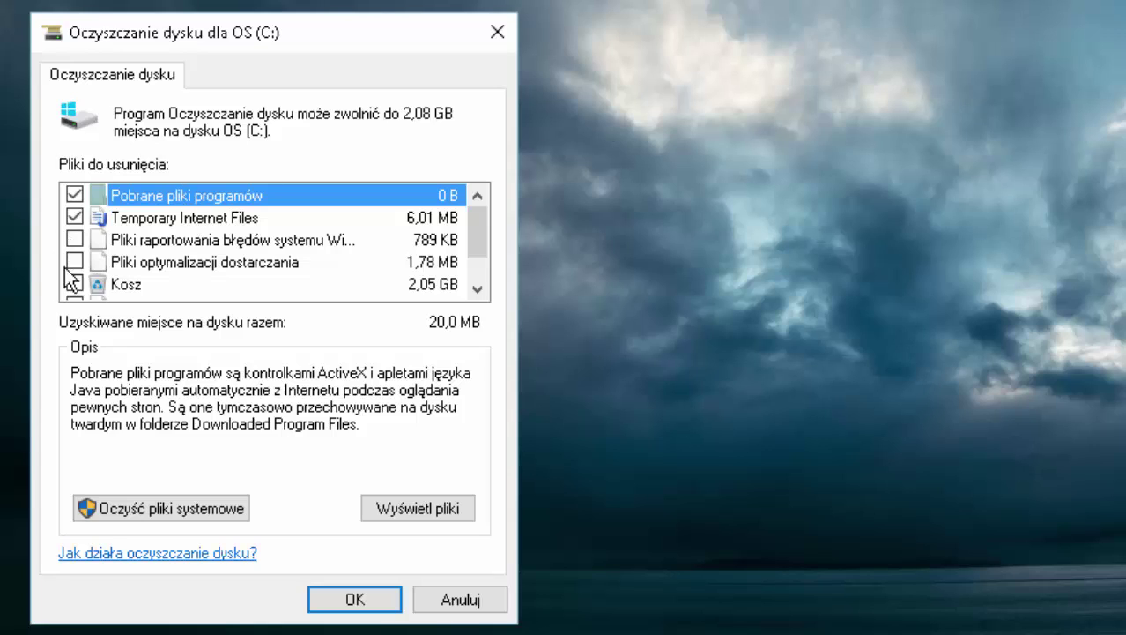
Mark all listed file types, including Kosz, Pliki tymczasowe and Miniatury, for removal and permanently delete the files.
drag(482, 214, 482, 255)
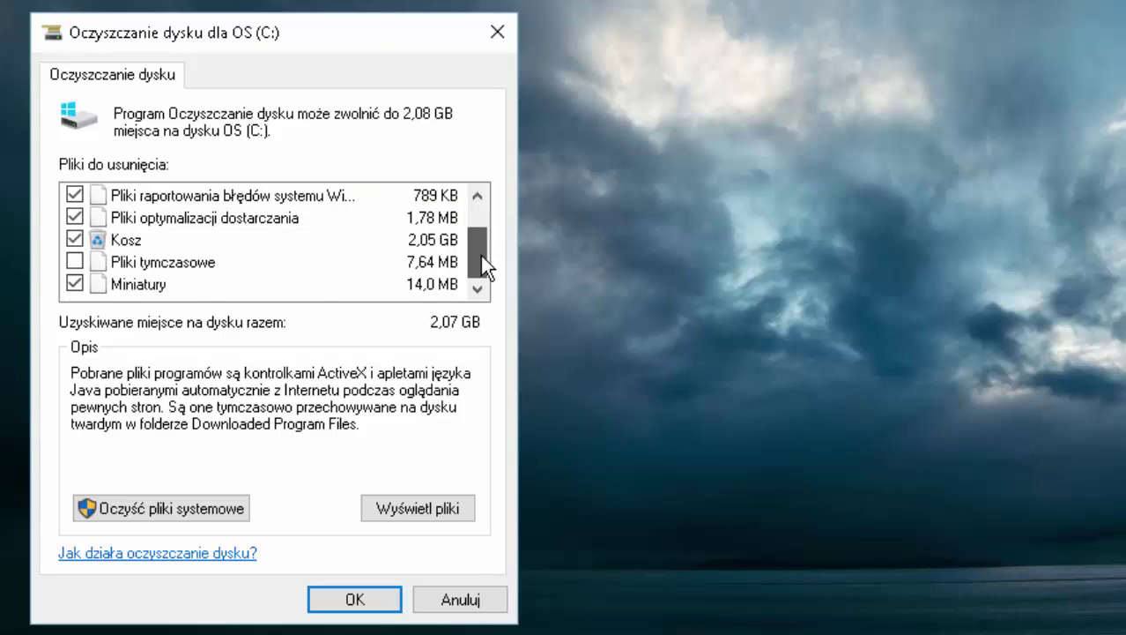
click(74, 264)
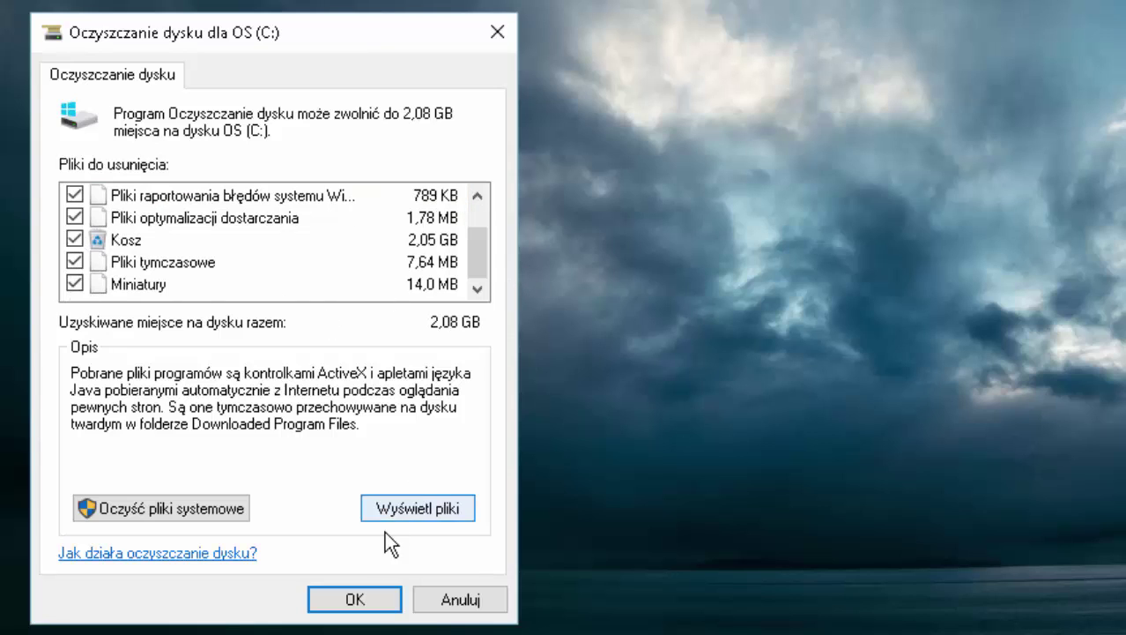
click(362, 603)
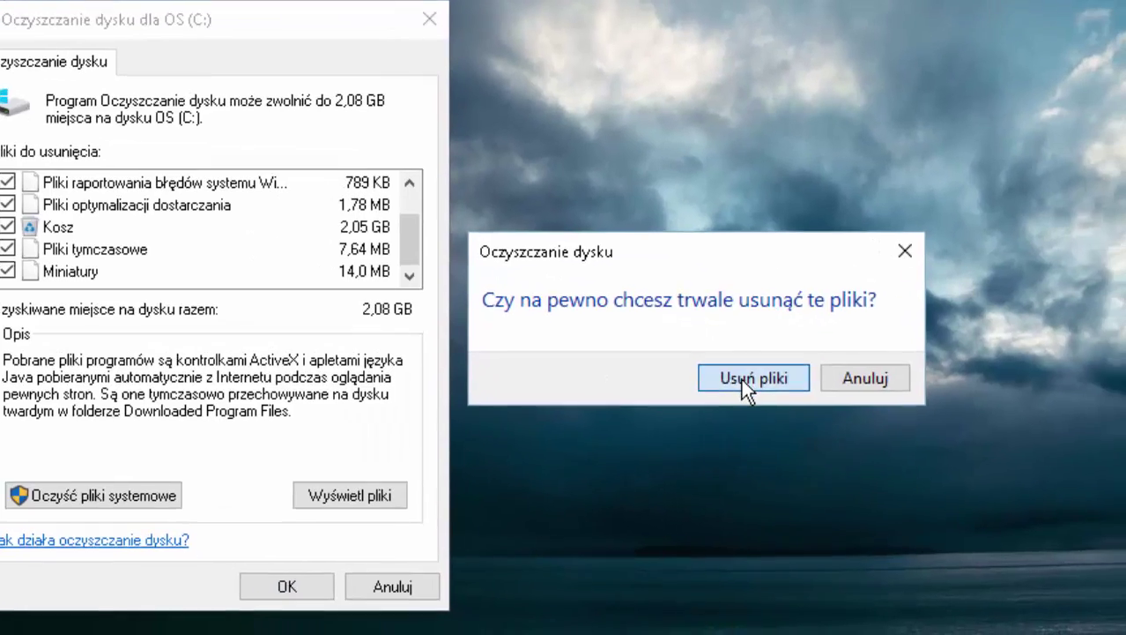
click(773, 387)
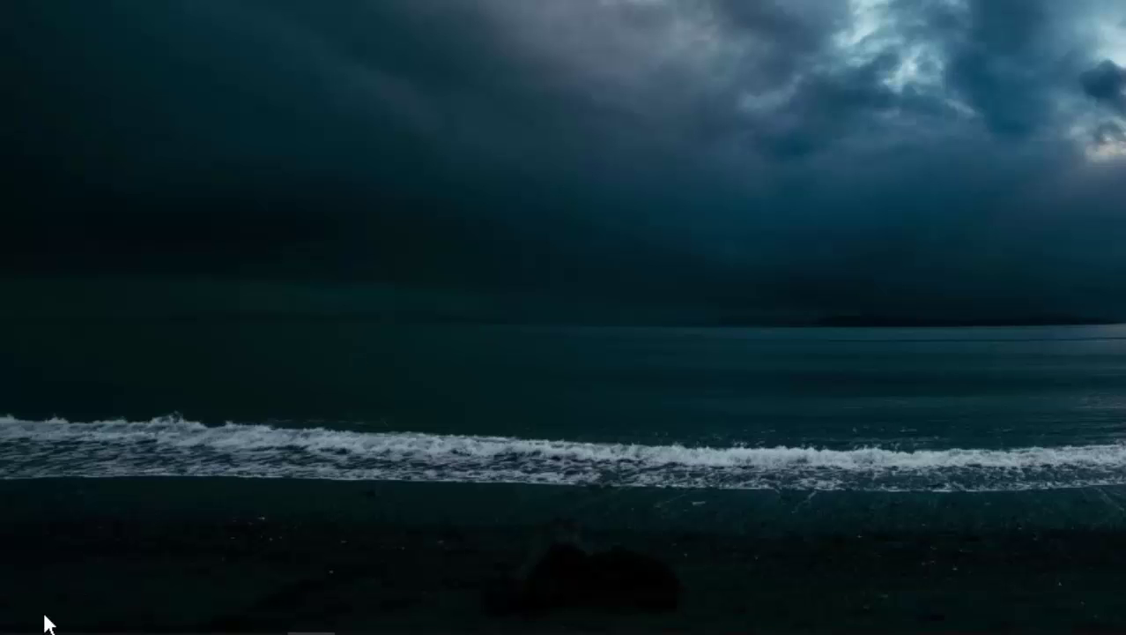
Search Windows for "defr", open Defragmentacja i optymalizacja dysków and optimize drive OS (C:).
click(67, 622)
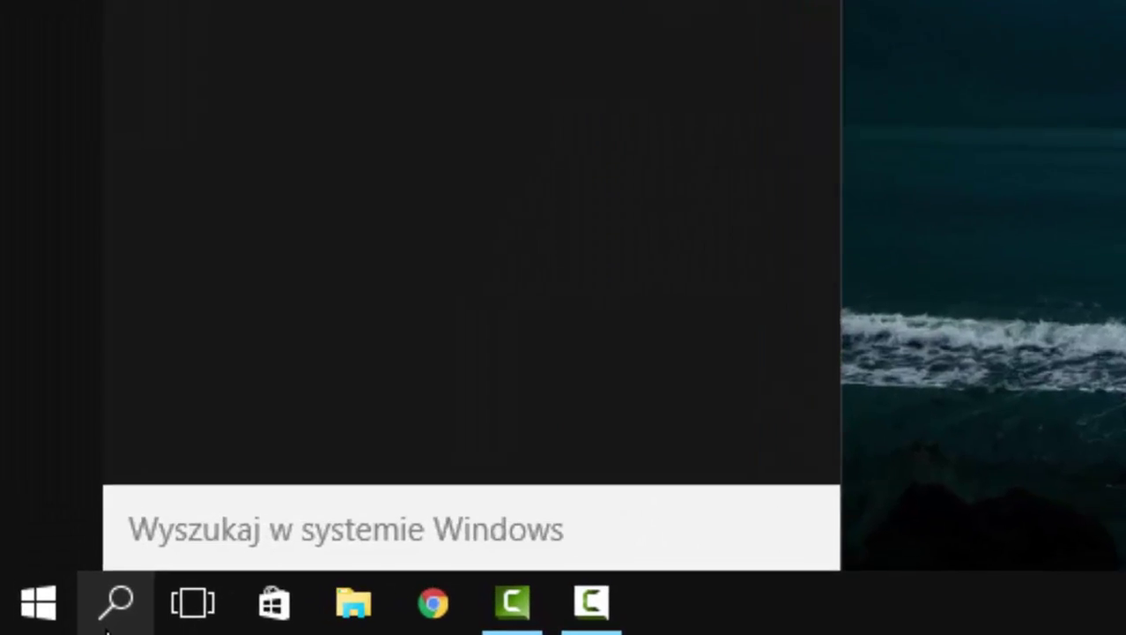
text(defr)
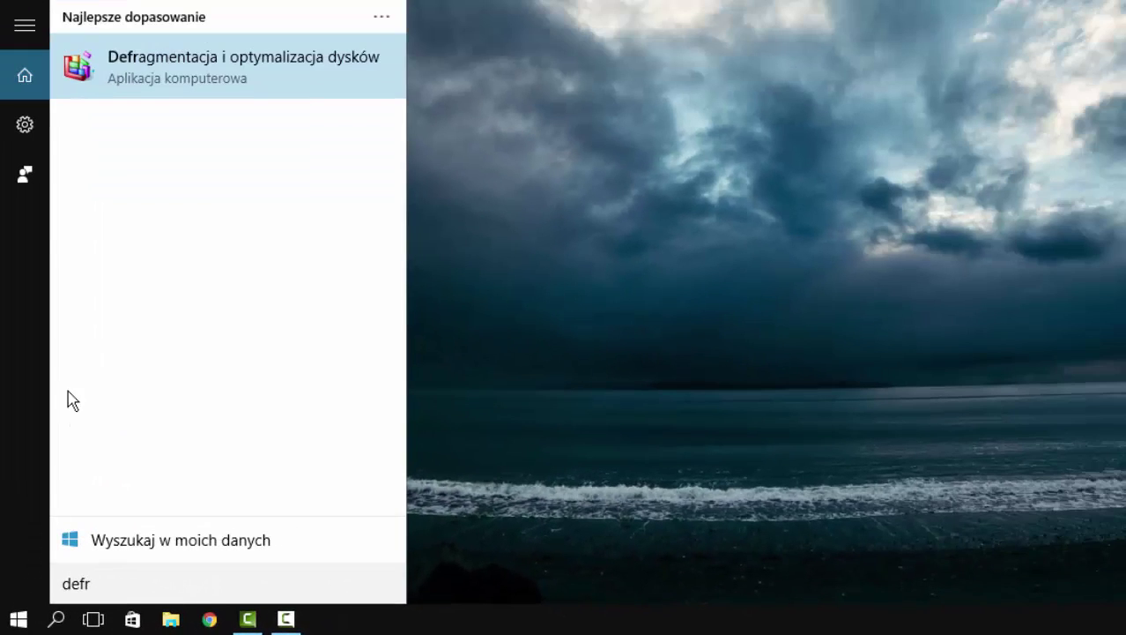
click(173, 72)
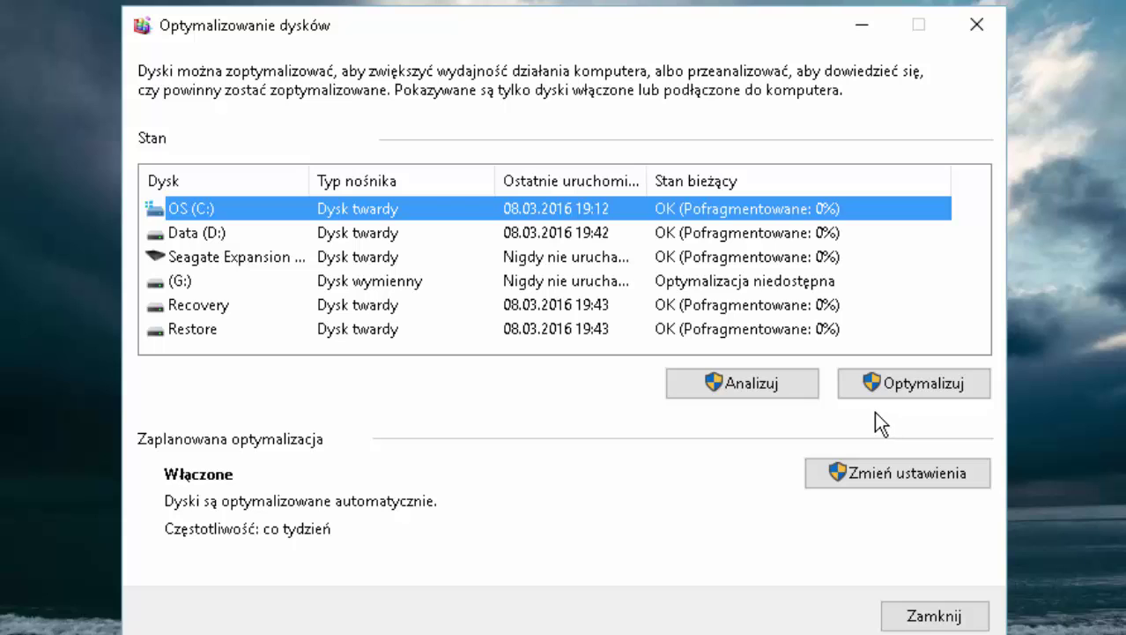
click(888, 386)
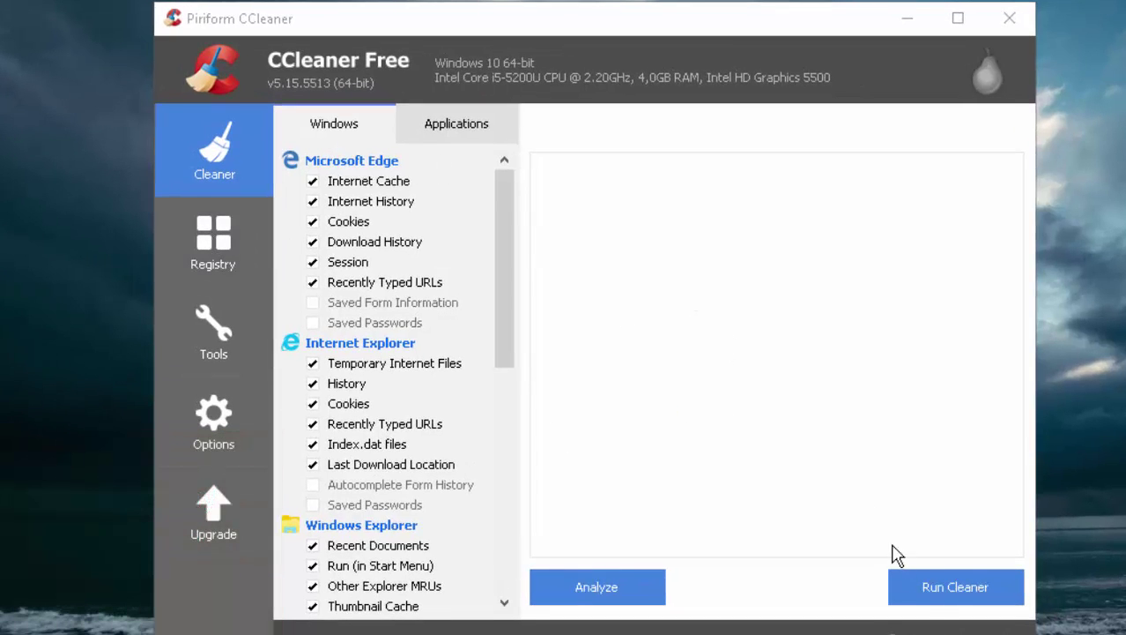
Switch to CCleaner and run the Cleaner twice with the checked items, agreeing to the permanent deletion each time.
click(936, 605)
click(787, 308)
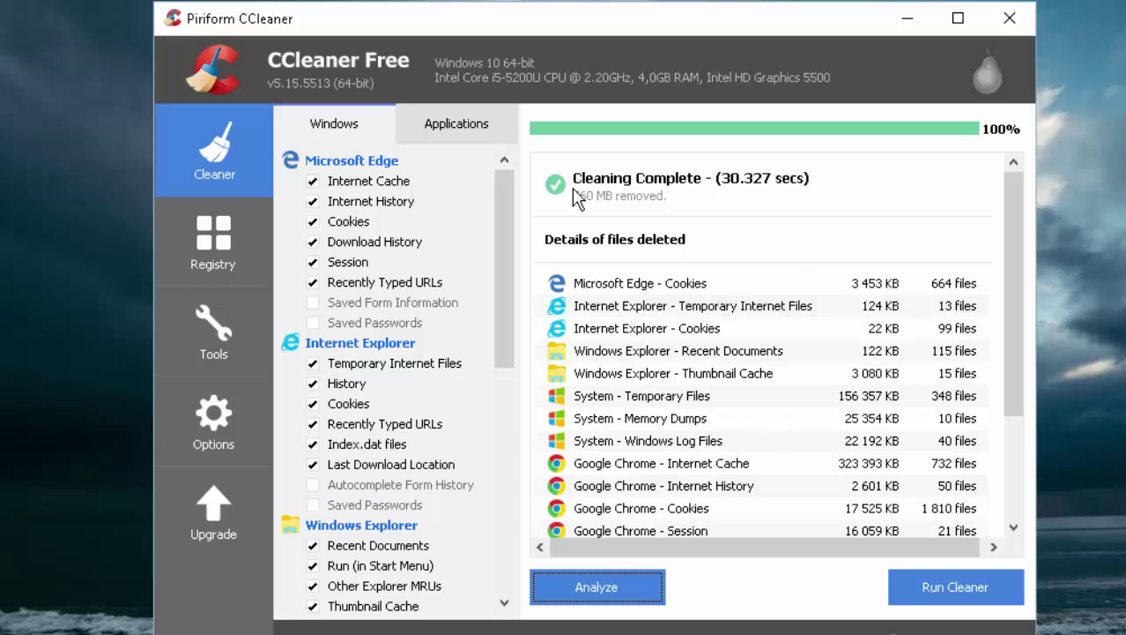
click(931, 589)
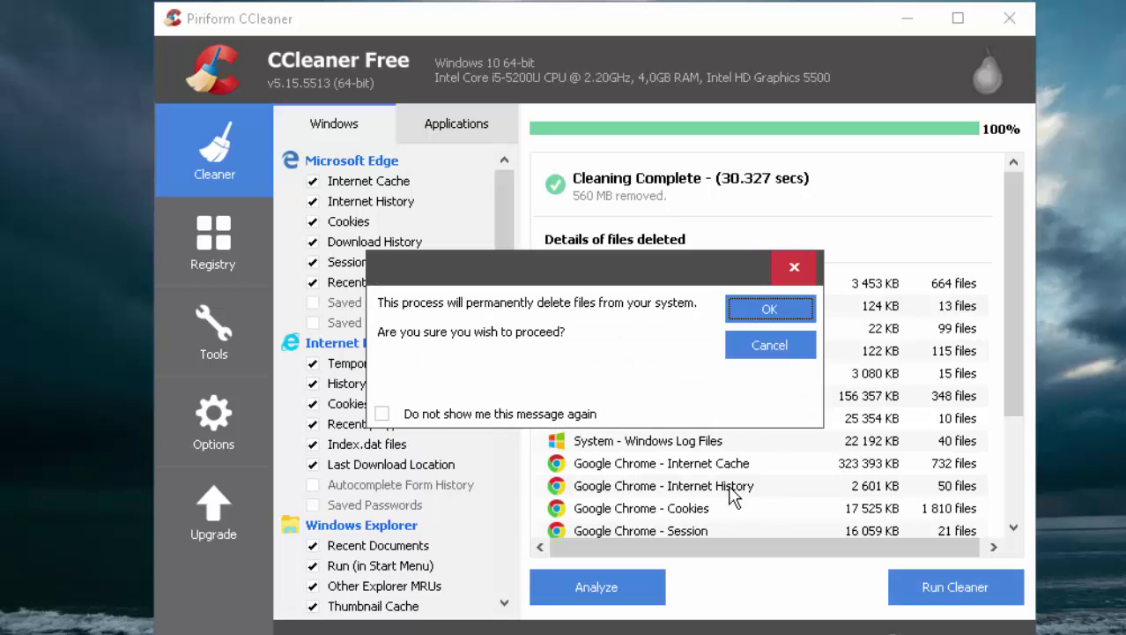
click(769, 310)
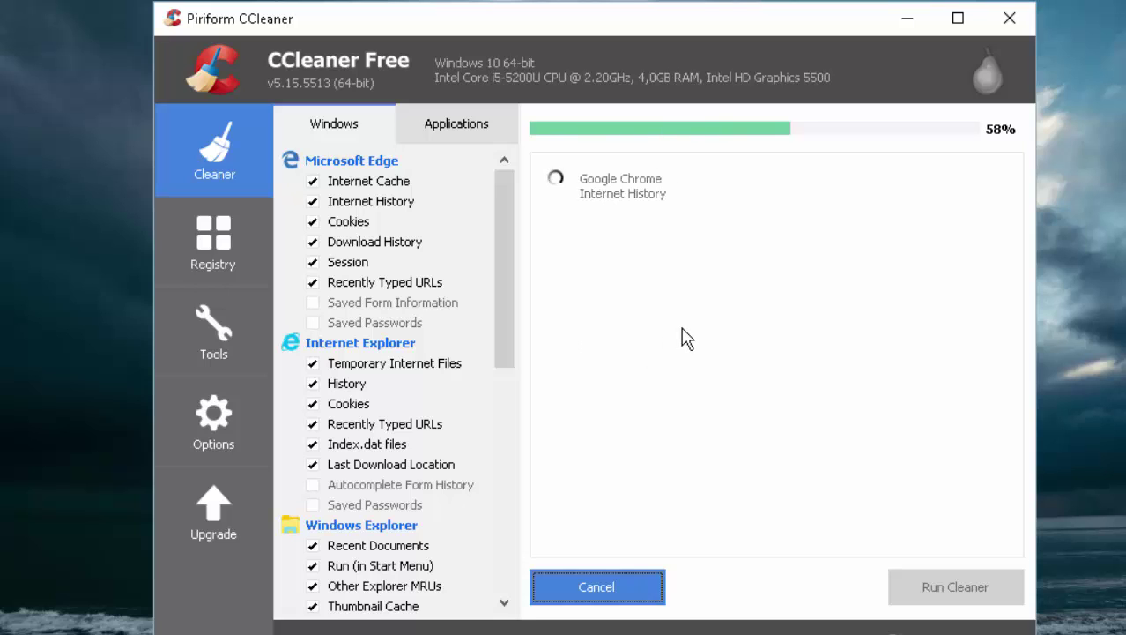
Scan the registry for issues with all Registry Cleaner categories checked.
click(205, 269)
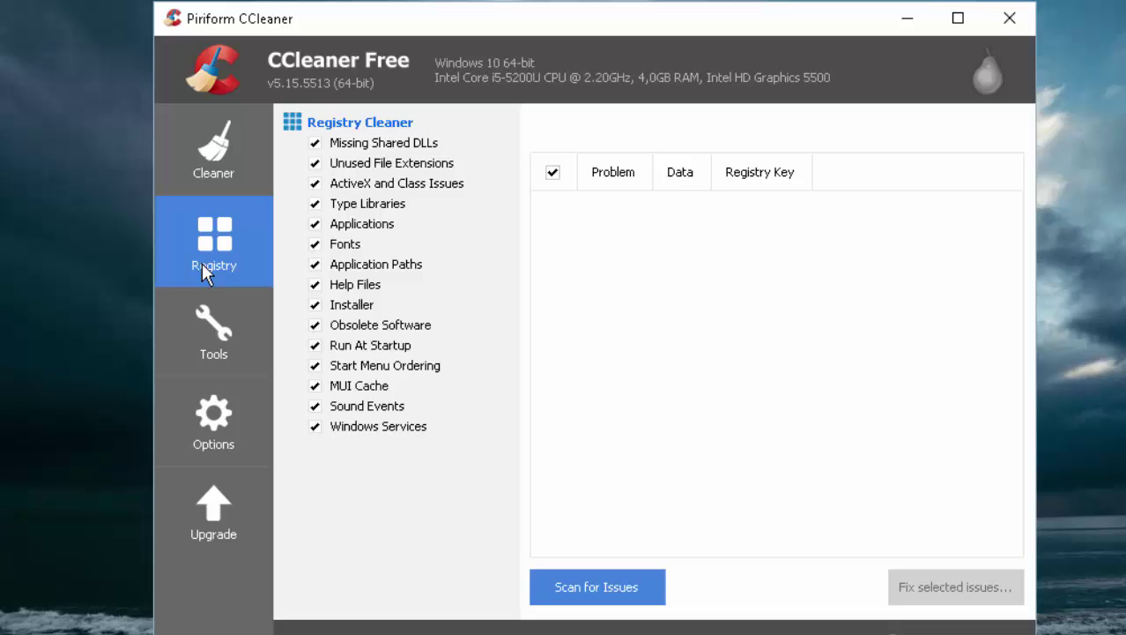
click(598, 585)
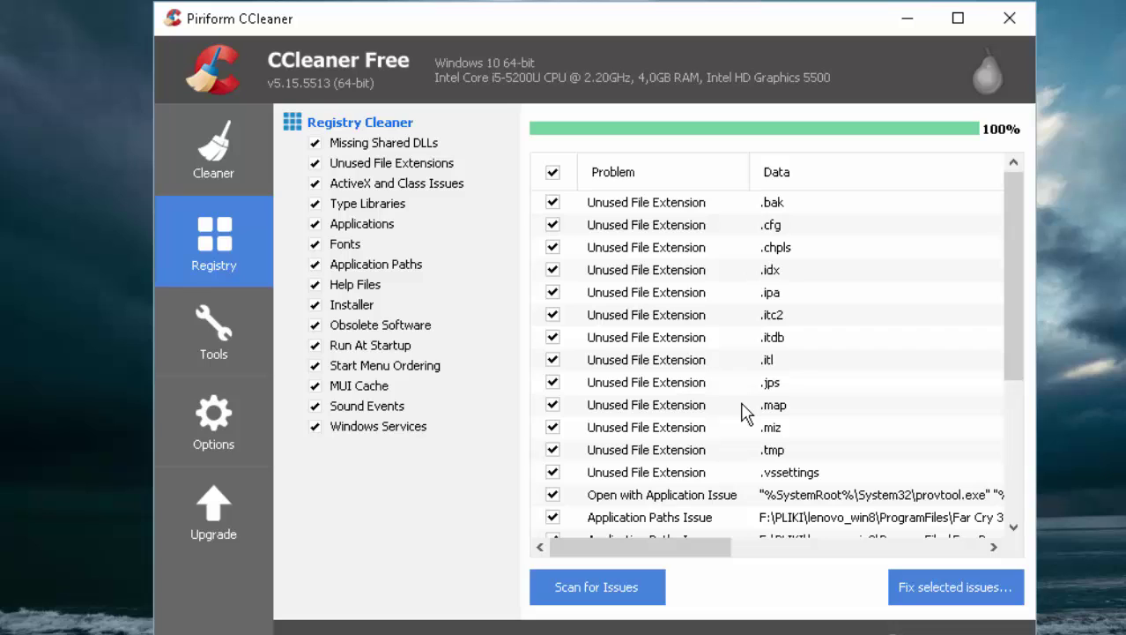
Fix all selected registry issues and start another scan for remaining ones.
click(970, 589)
click(542, 404)
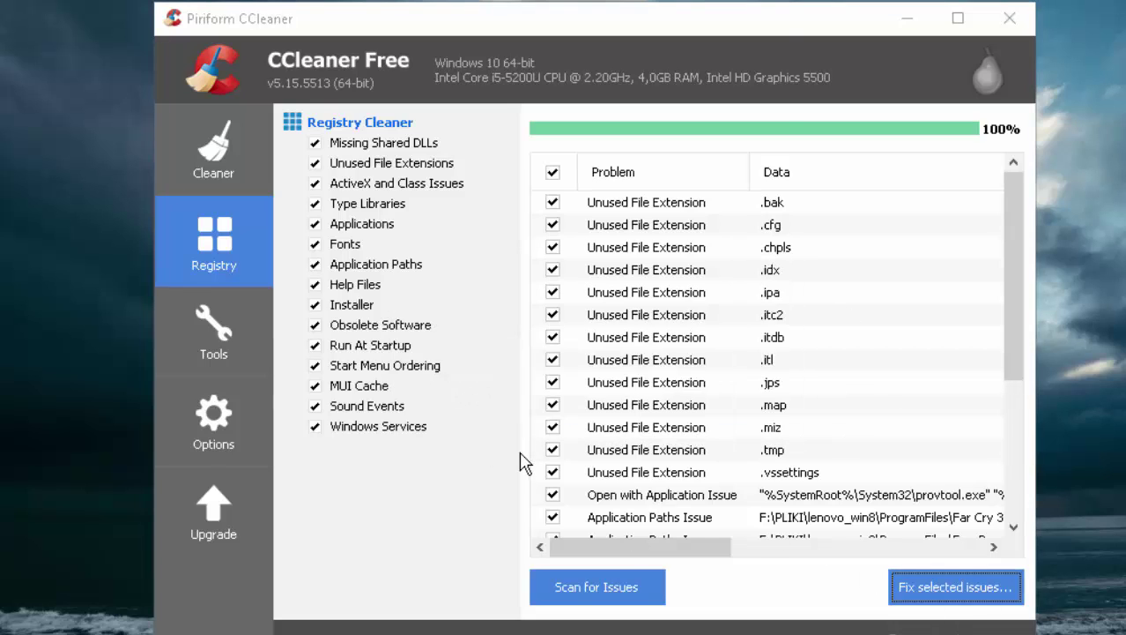
click(716, 509)
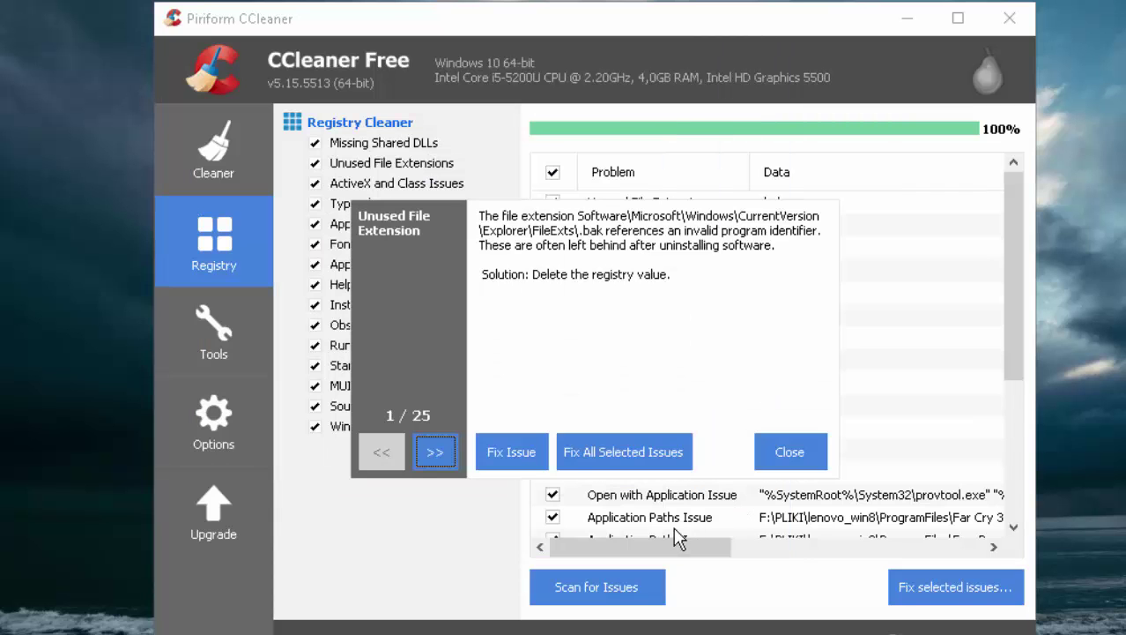
click(789, 451)
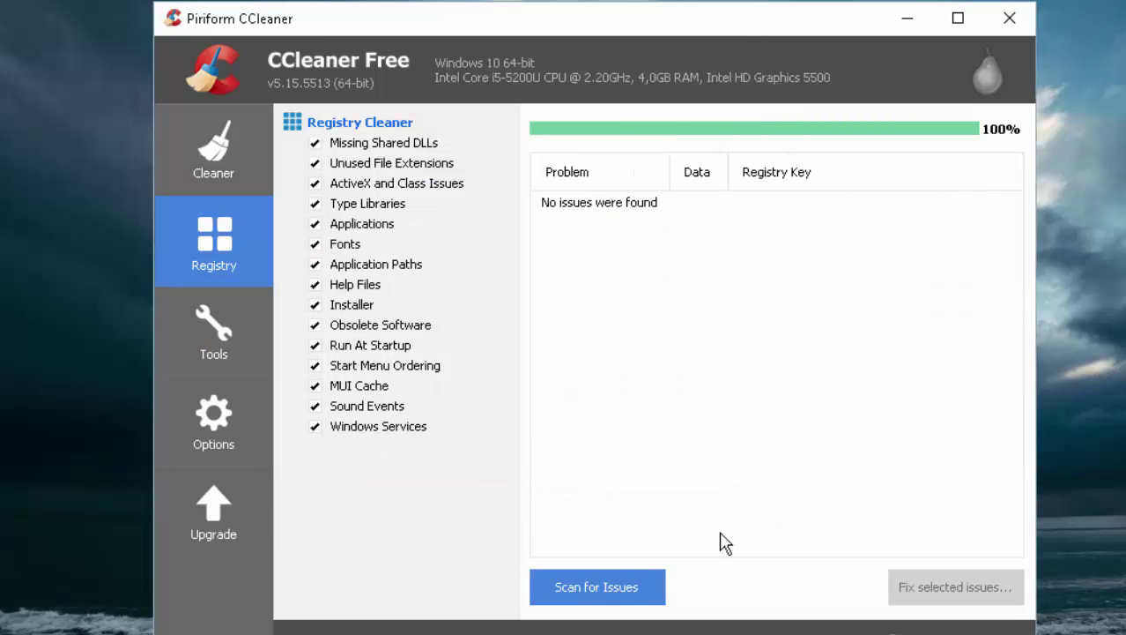
click(597, 587)
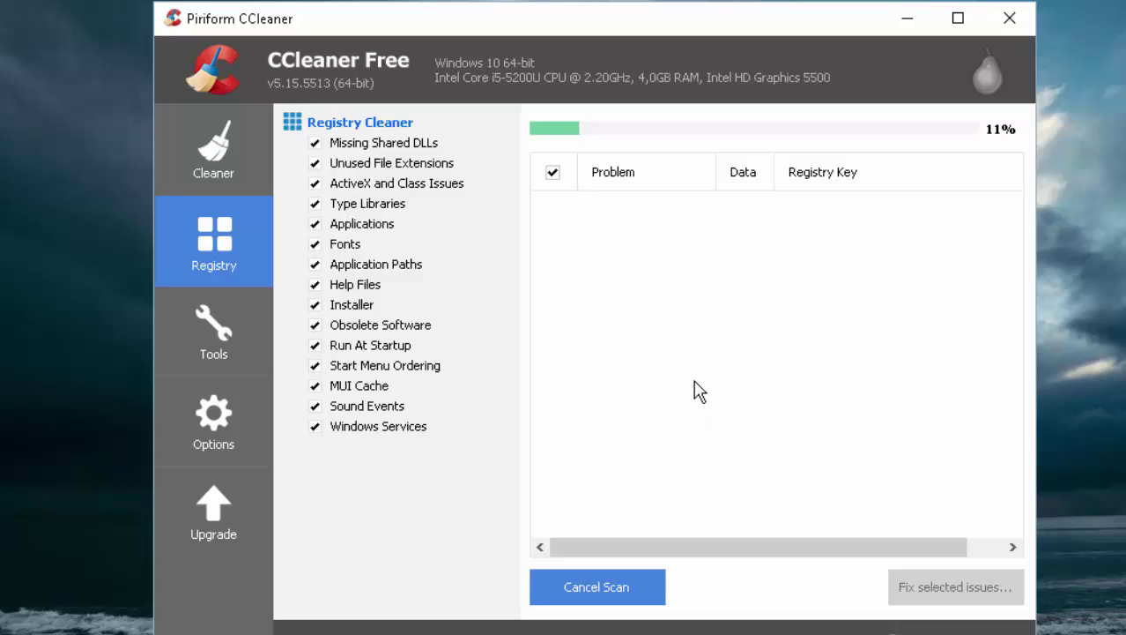